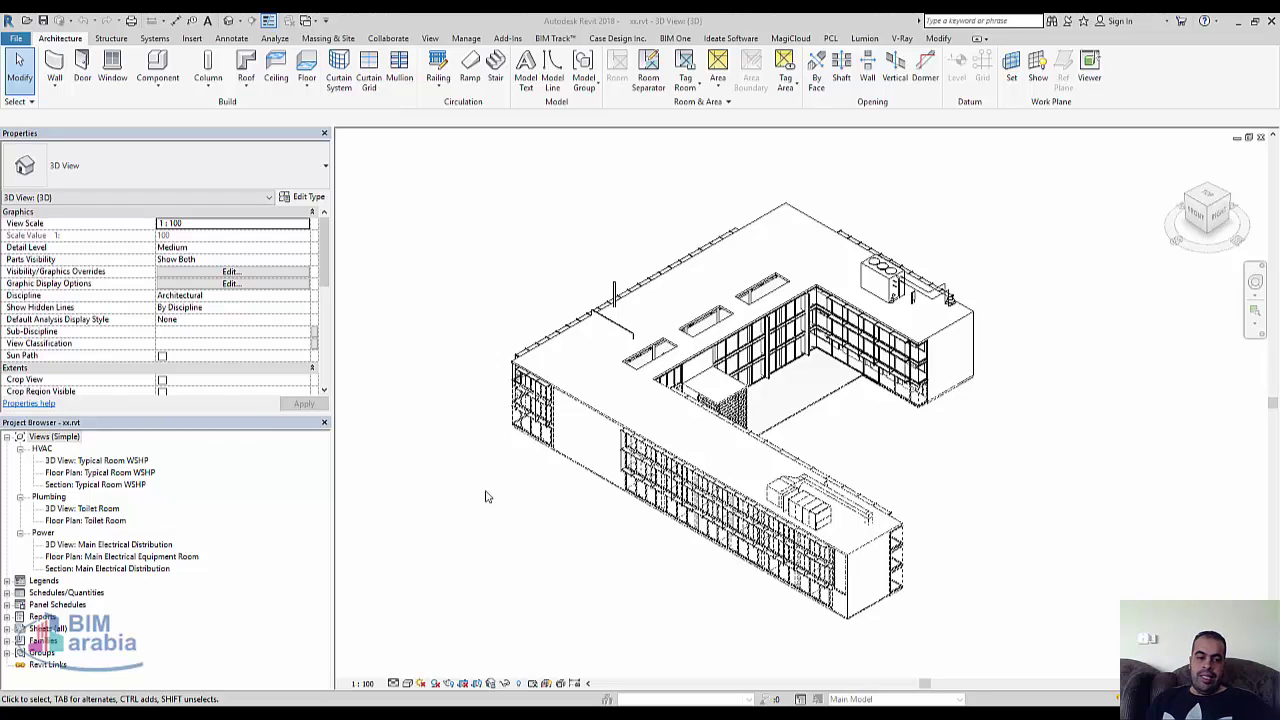
Add a new legend view from the Legends category, keeping the name Legend 1 and scale 1:50.
{"action": "right_click", "coordinate": [42, 582]}
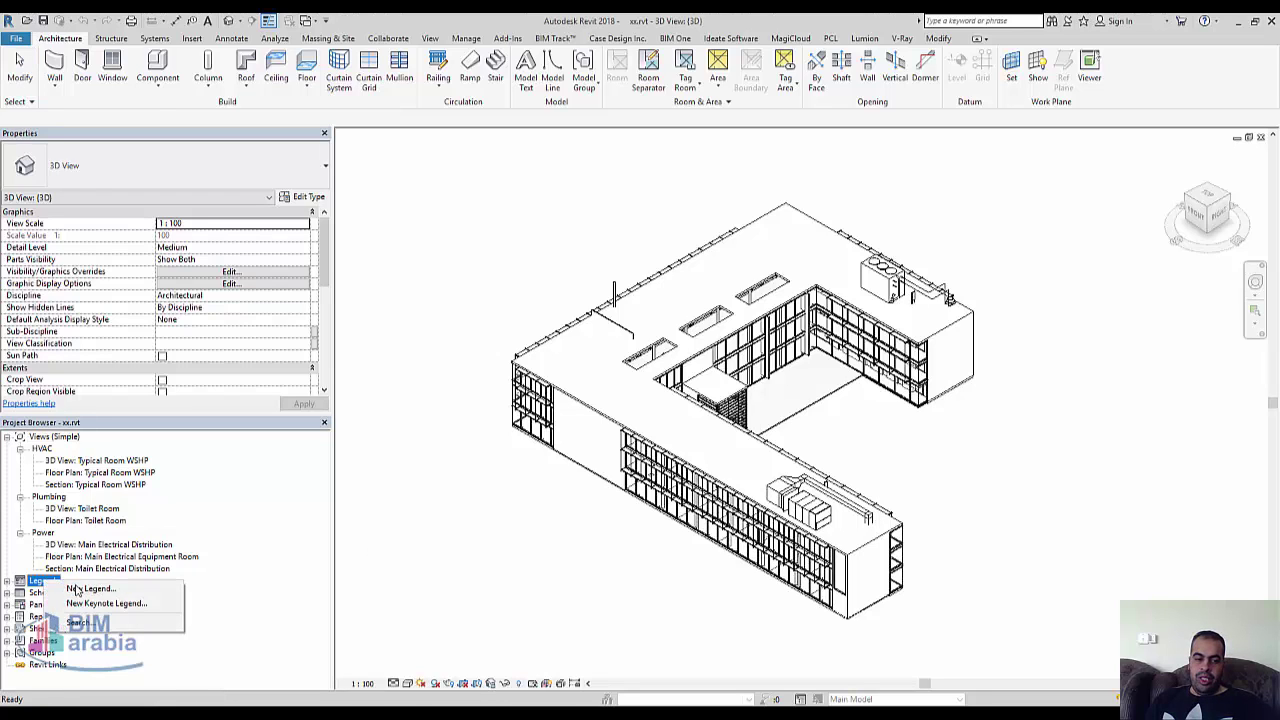
{"action": "left_click", "coordinate": [75, 590]}
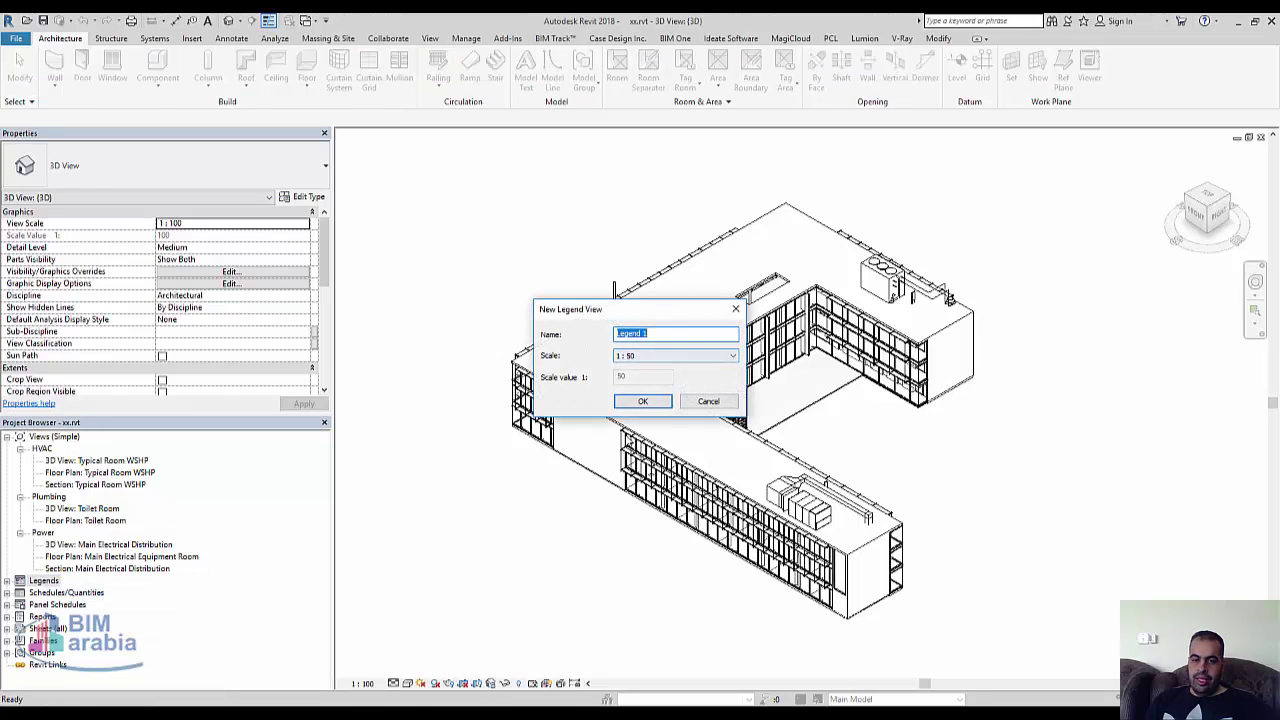
{"action": "left_click", "coordinate": [645, 403]}
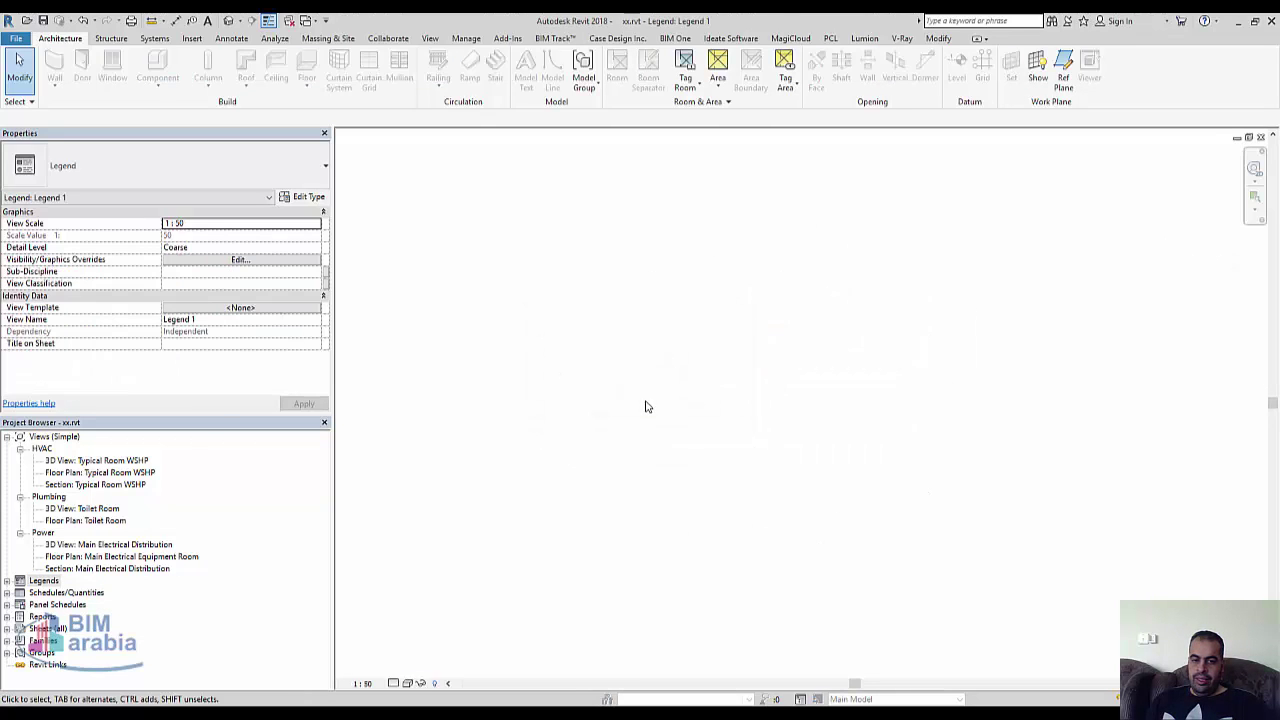
Give Legend 1 a custom 1:50 scale whose display name is N.T.S.
{"action": "left_click", "coordinate": [366, 683]}
{"action": "left_click", "coordinate": [400, 477]}
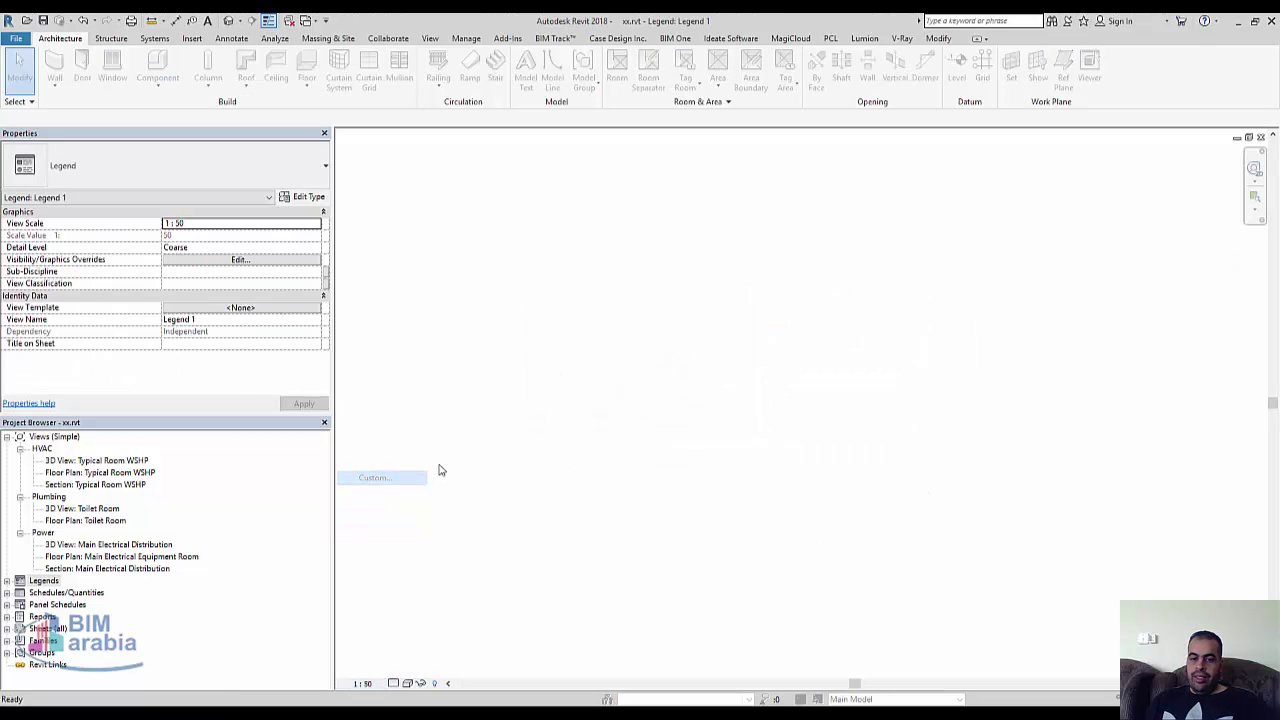
{"action": "left_click", "coordinate": [600, 367]}
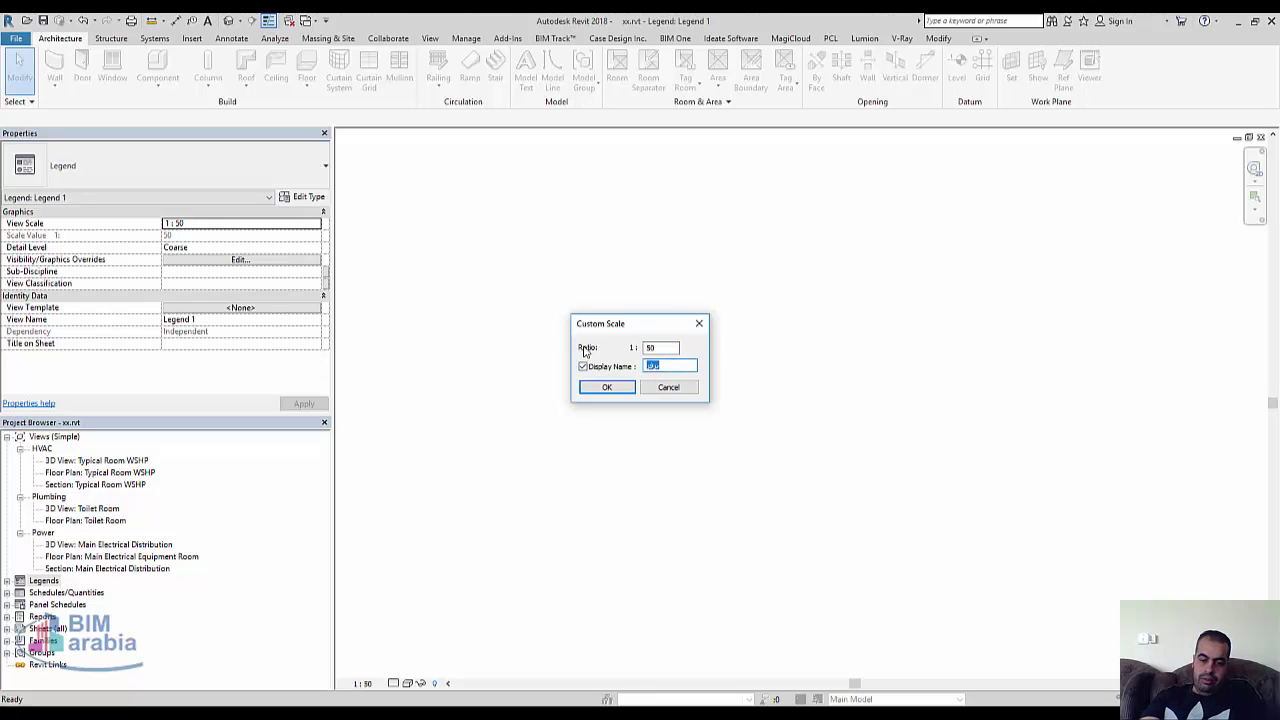
{"action": "type", "text": "N.T.S"}
{"action": "left_click", "coordinate": [612, 387]}
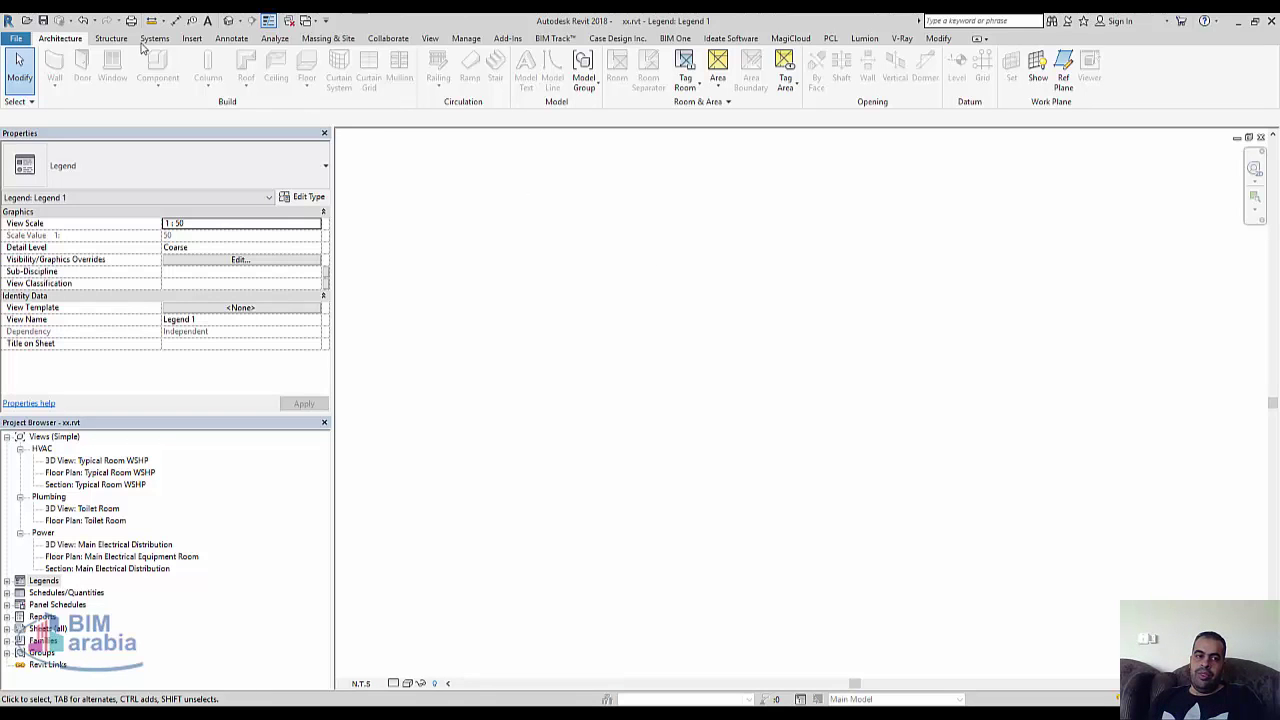
{"action": "left_click", "coordinate": [189, 41]}
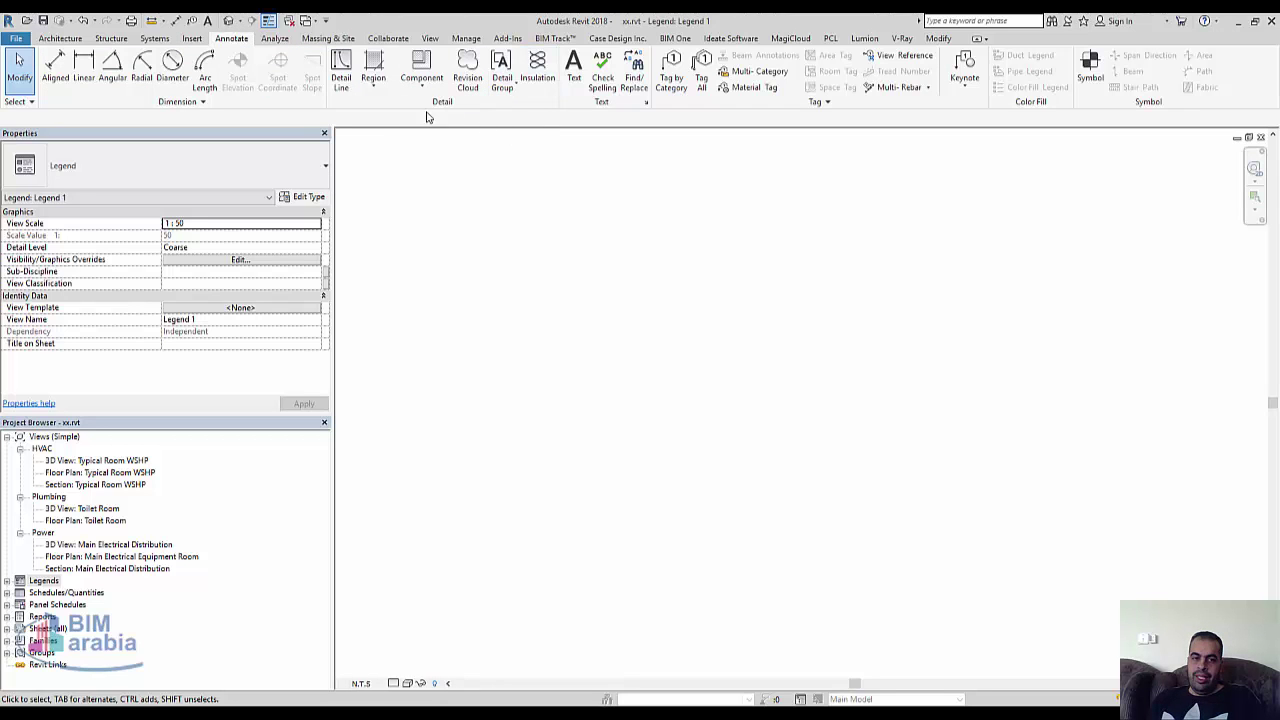
Draw a 3500 × 3600 rectangular detail-line frame in Legend 1.
{"action": "left_click", "coordinate": [341, 75]}
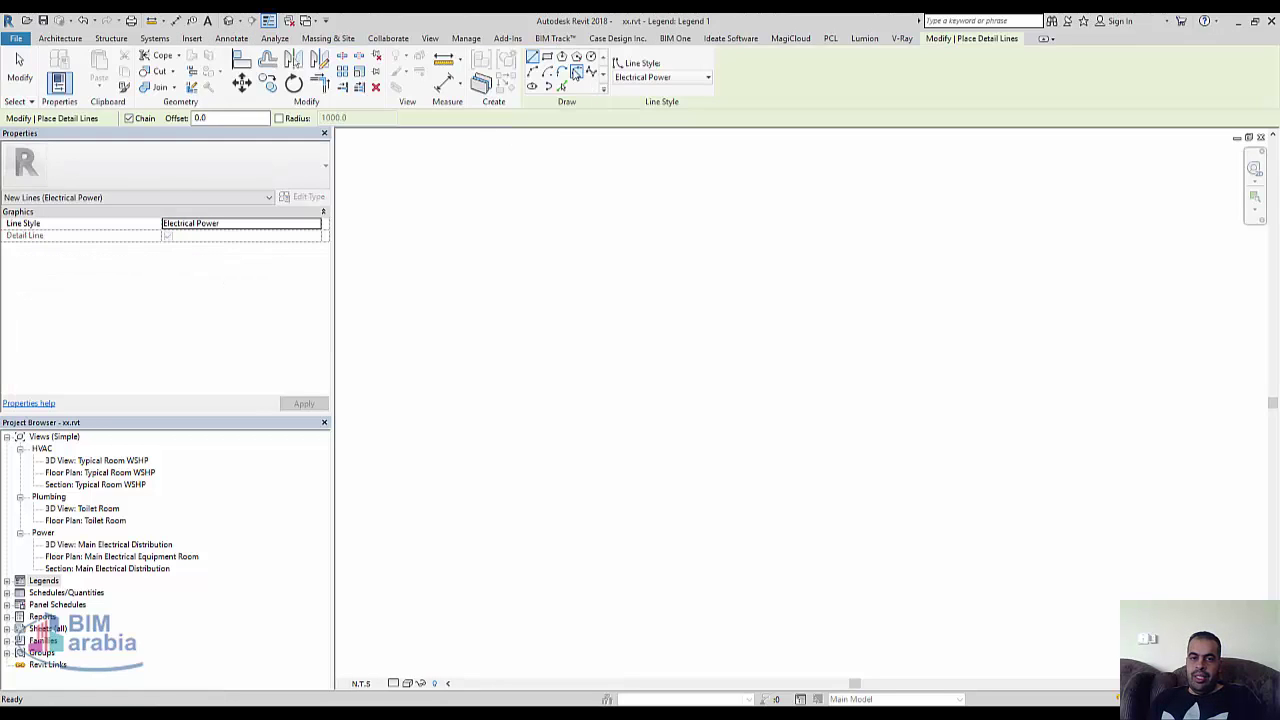
{"action": "left_click", "coordinate": [547, 57]}
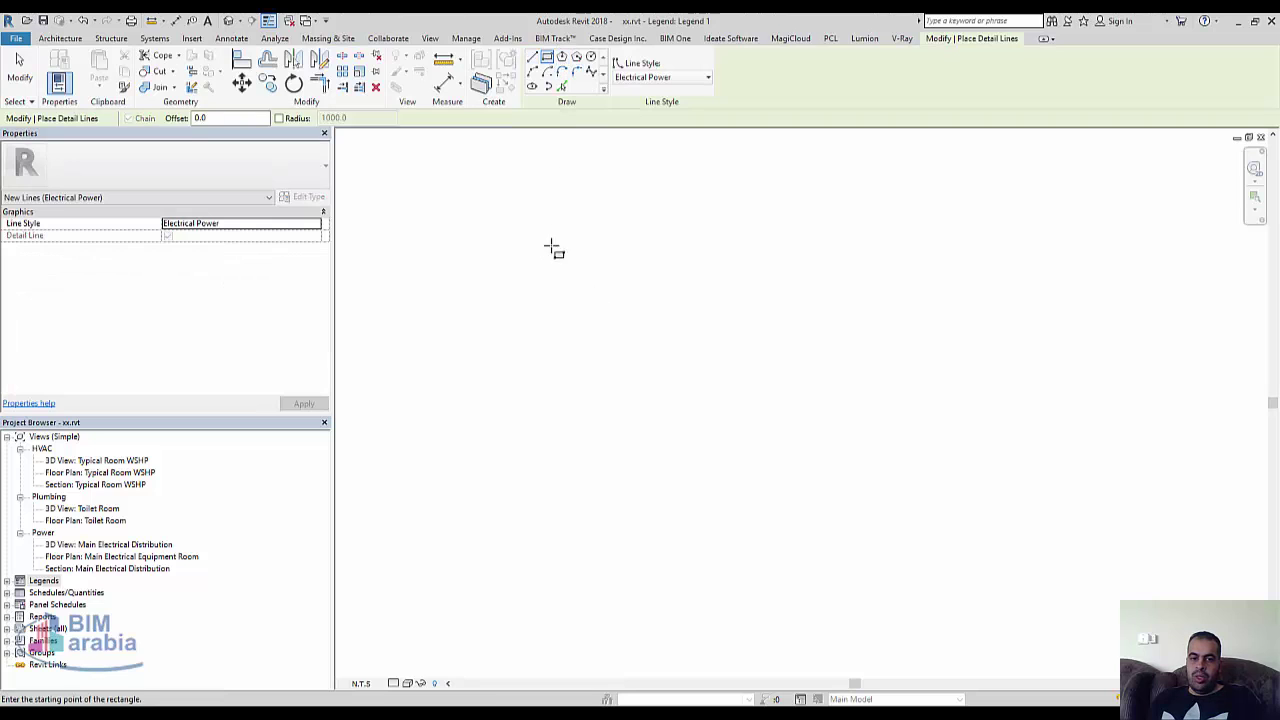
{"action": "left_click", "coordinate": [897, 580]}
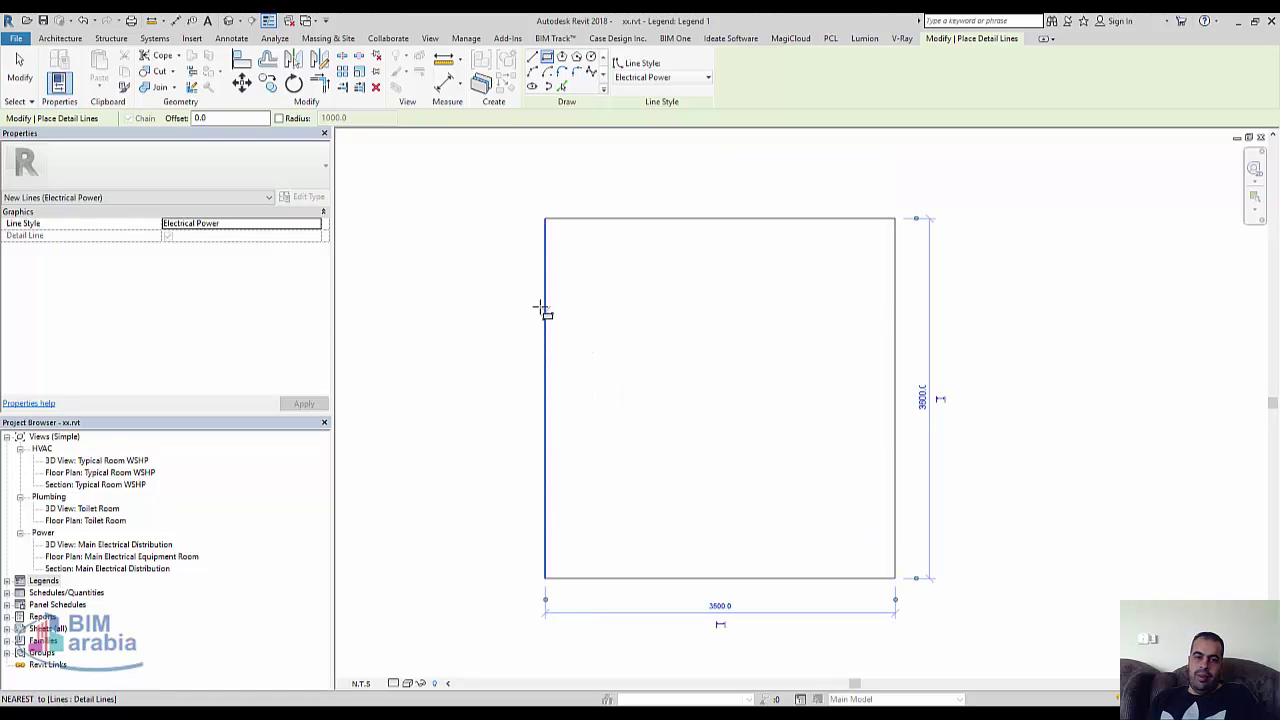
{"action": "key", "text": "Escape"}
Draw two horizontal detail lines across the frame, splitting it into three rows.
{"action": "left_click", "coordinate": [545, 328]}
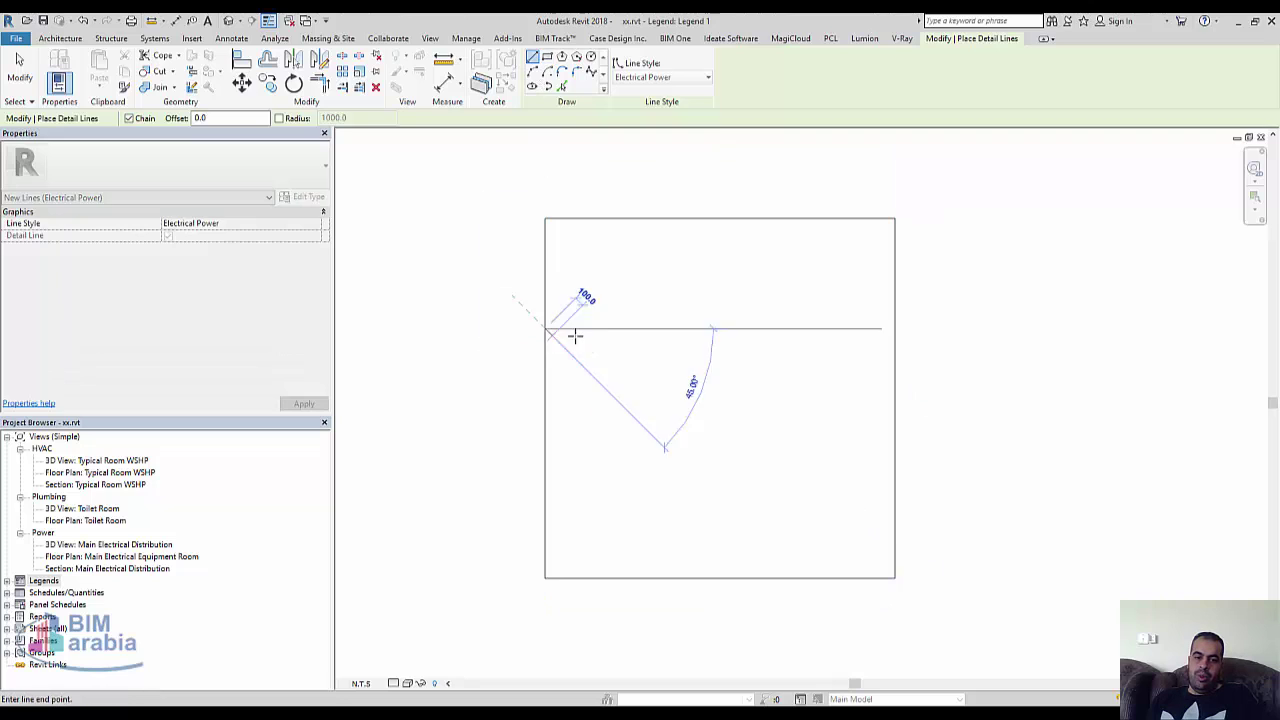
{"action": "left_click", "coordinate": [894, 328]}
{"action": "key", "text": "Escape"}
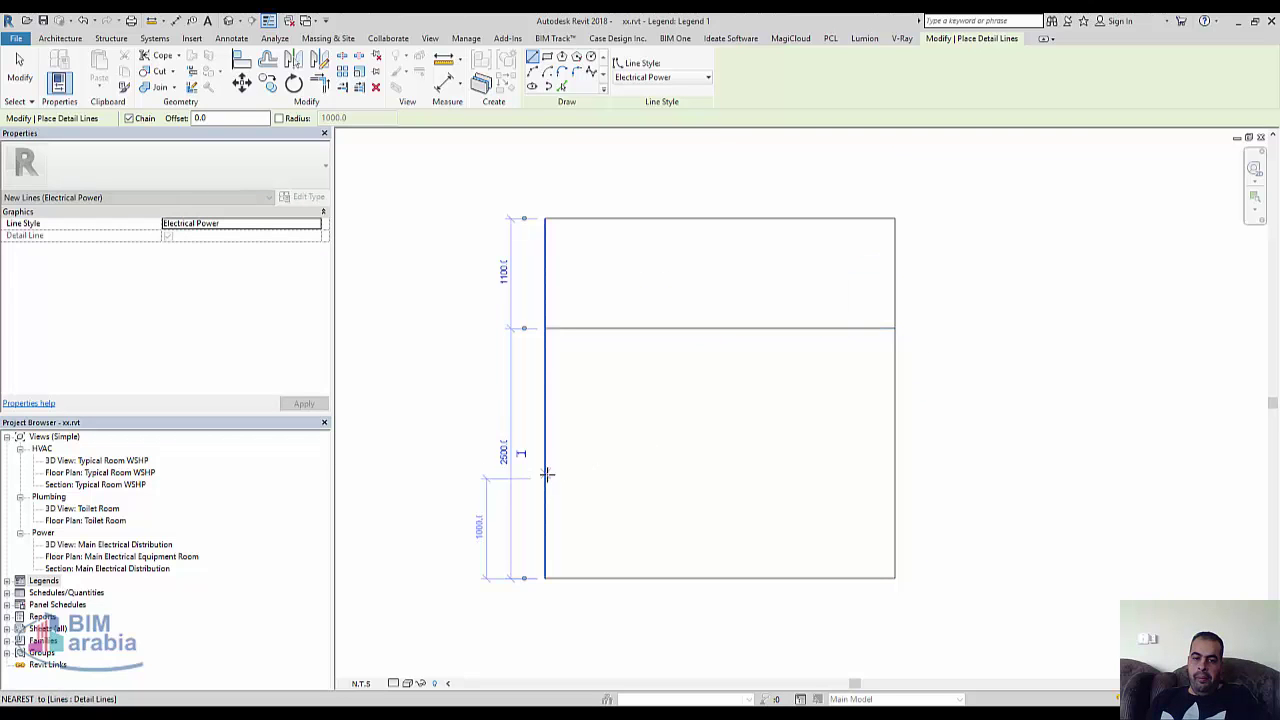
{"action": "left_click", "coordinate": [545, 458]}
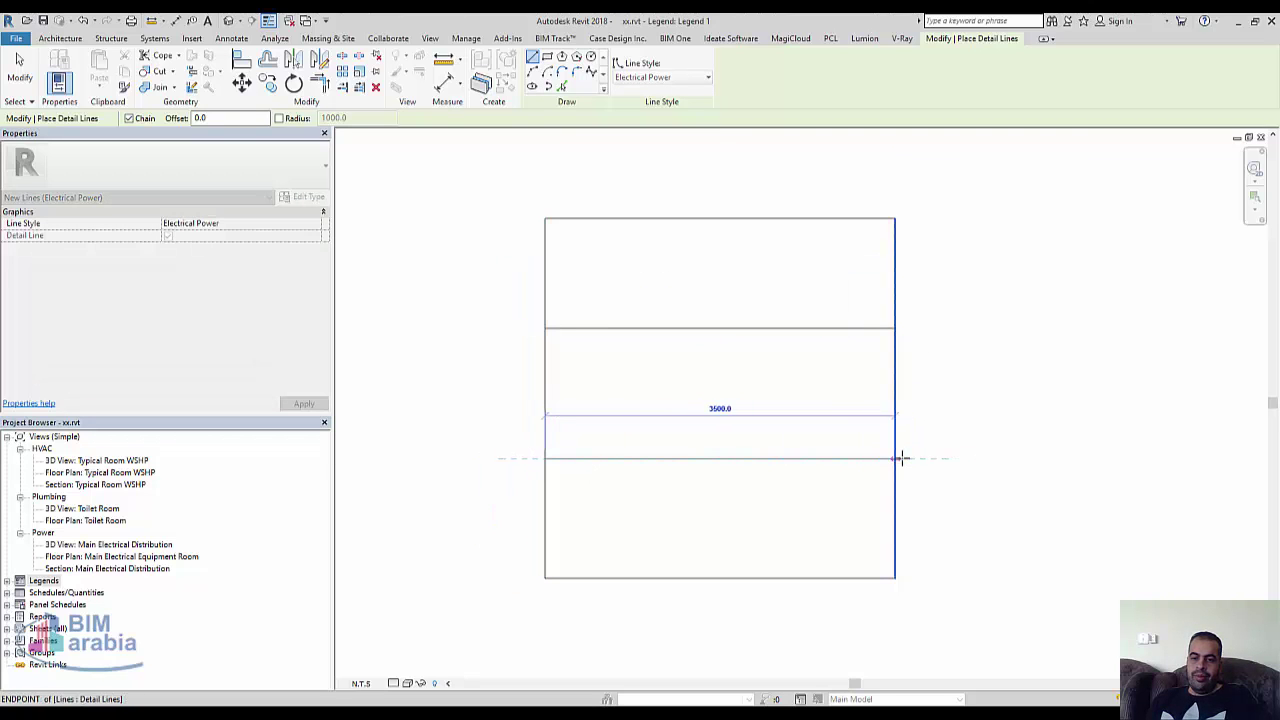
{"action": "left_click", "coordinate": [895, 458]}
{"action": "key", "text": "Escape"}
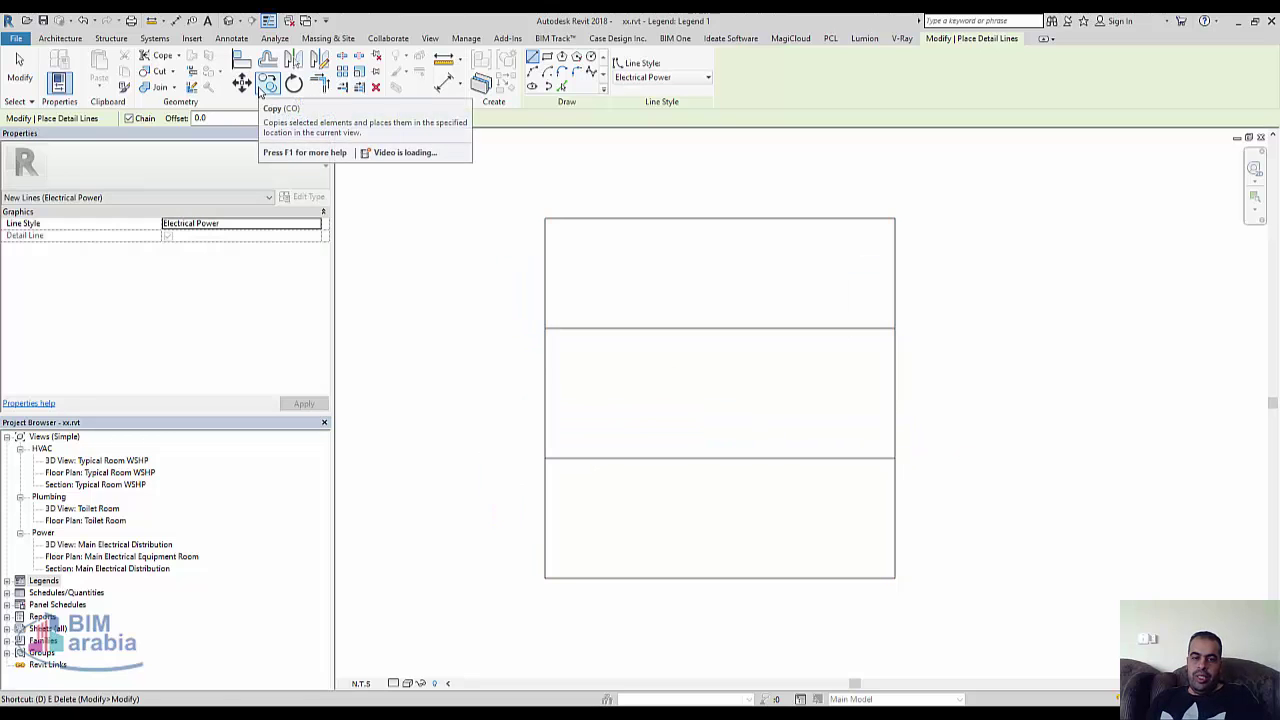
{"action": "key", "text": "d"}
{"action": "key", "text": "i"}
{"action": "left_click", "coordinate": [575, 328]}
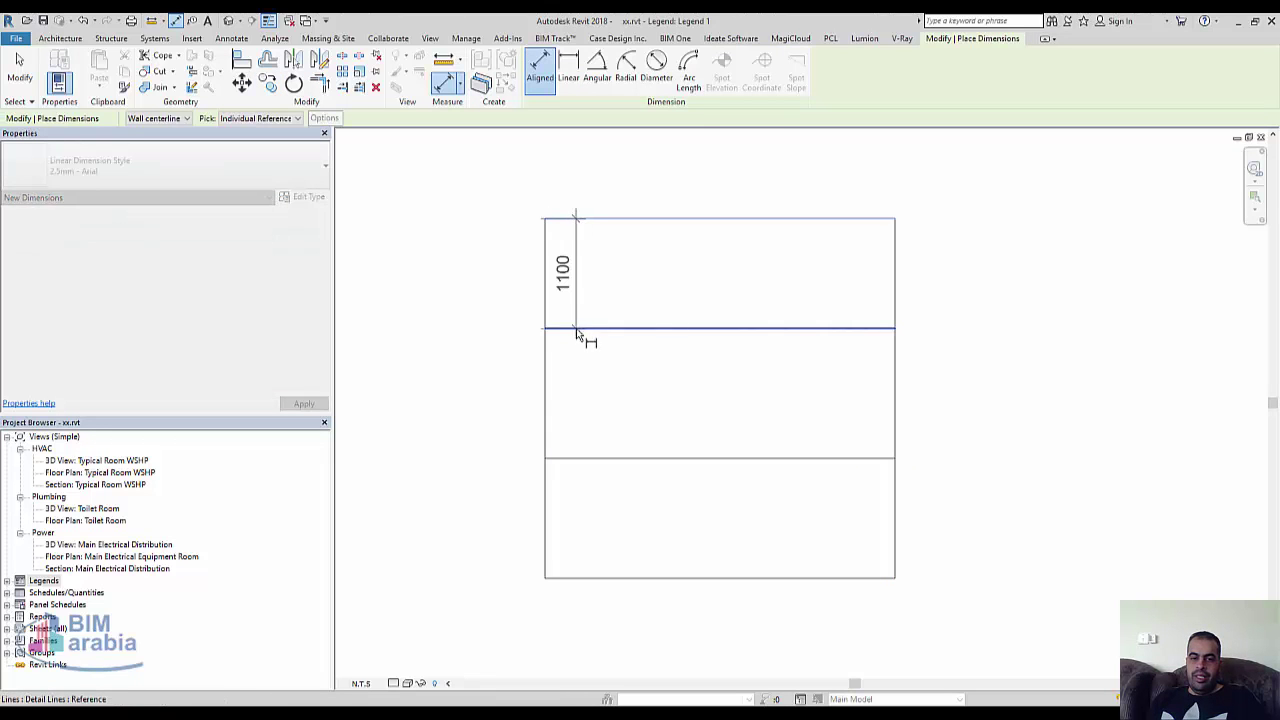
Add an EQ dimension string left of the grid so the three rows are equal height.
{"action": "left_click", "coordinate": [577, 458]}
{"action": "left_click", "coordinate": [573, 578]}
{"action": "left_click", "coordinate": [418, 400]}
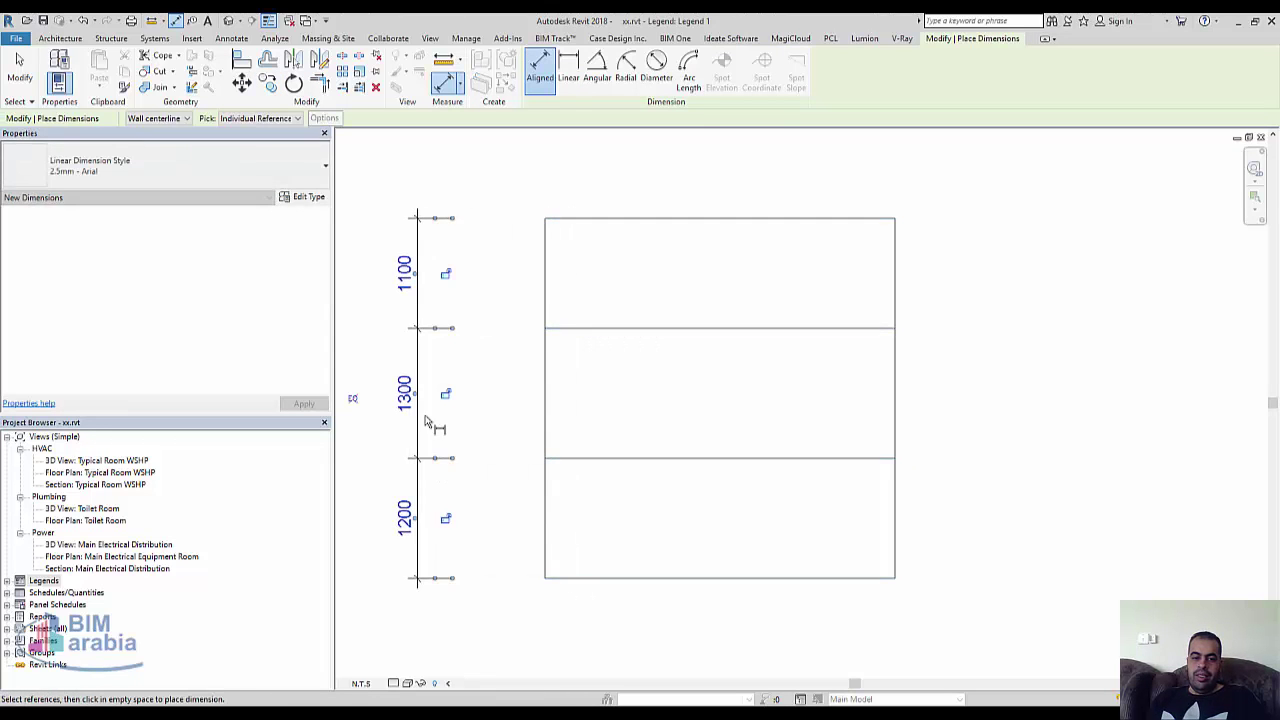
{"action": "left_click", "coordinate": [353, 401]}
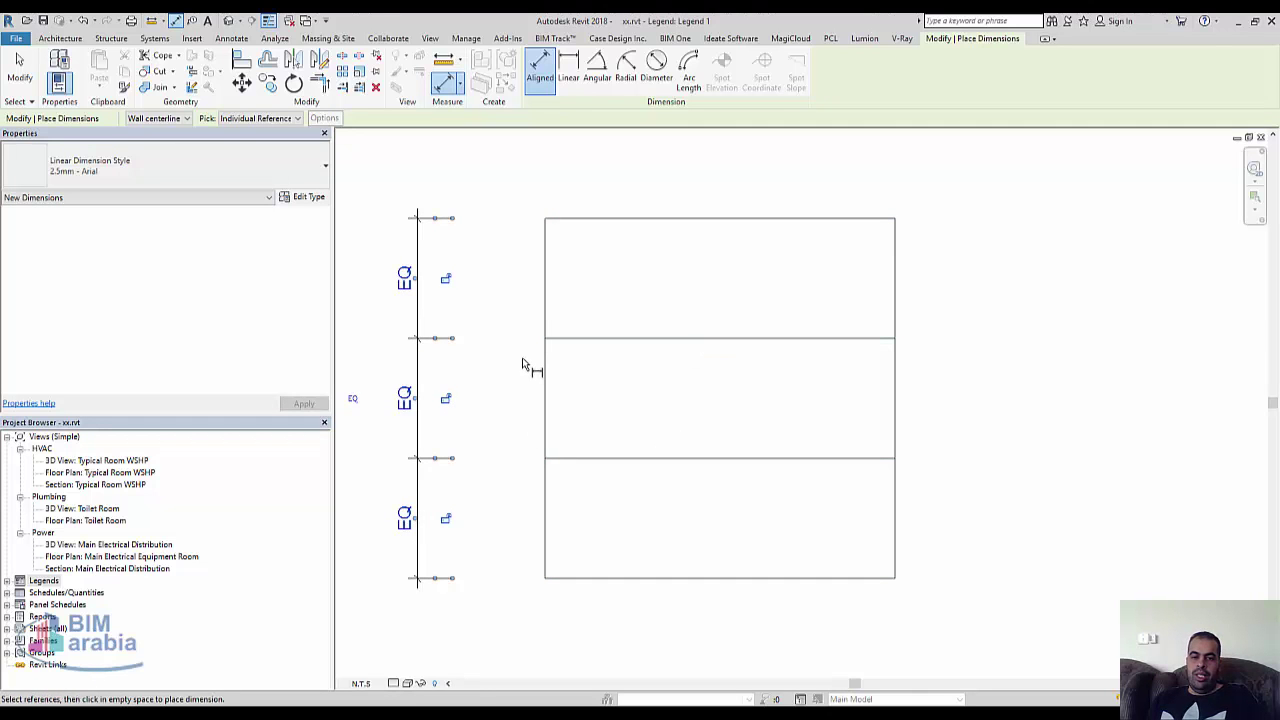
{"action": "key", "text": "Escape"}
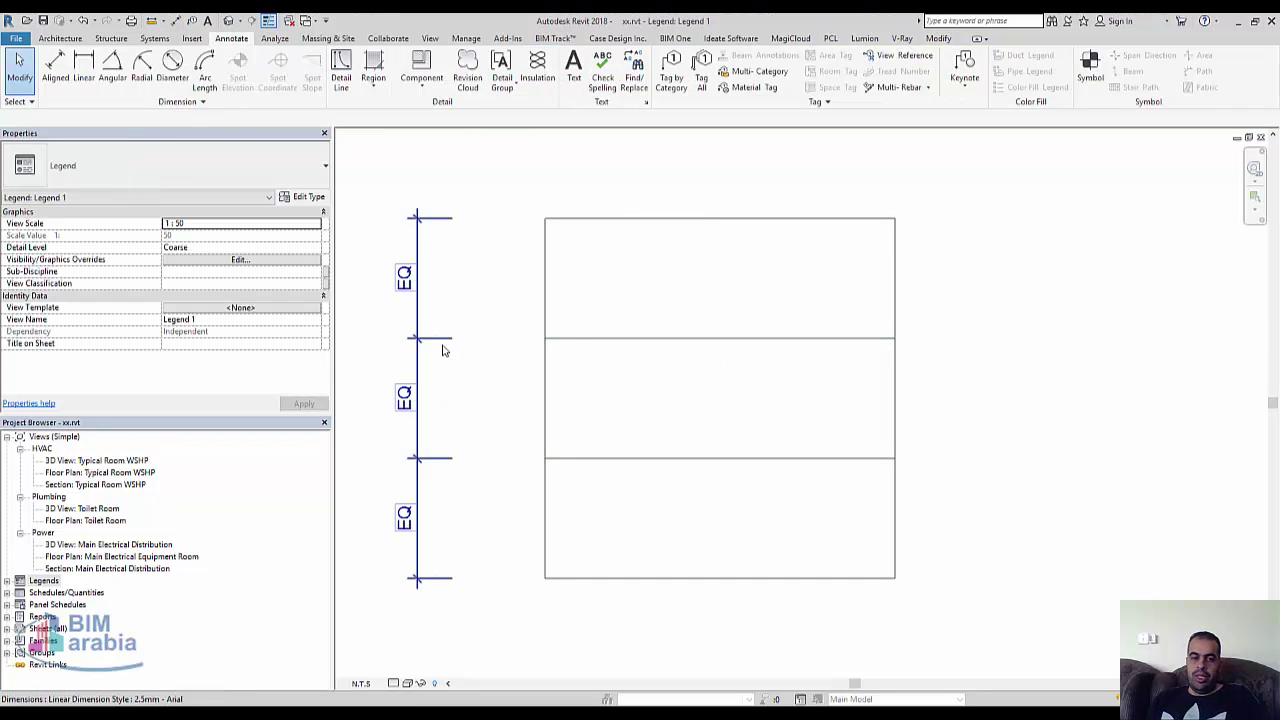
{"action": "left_click", "coordinate": [444, 348]}
{"action": "key", "text": "Delete"}
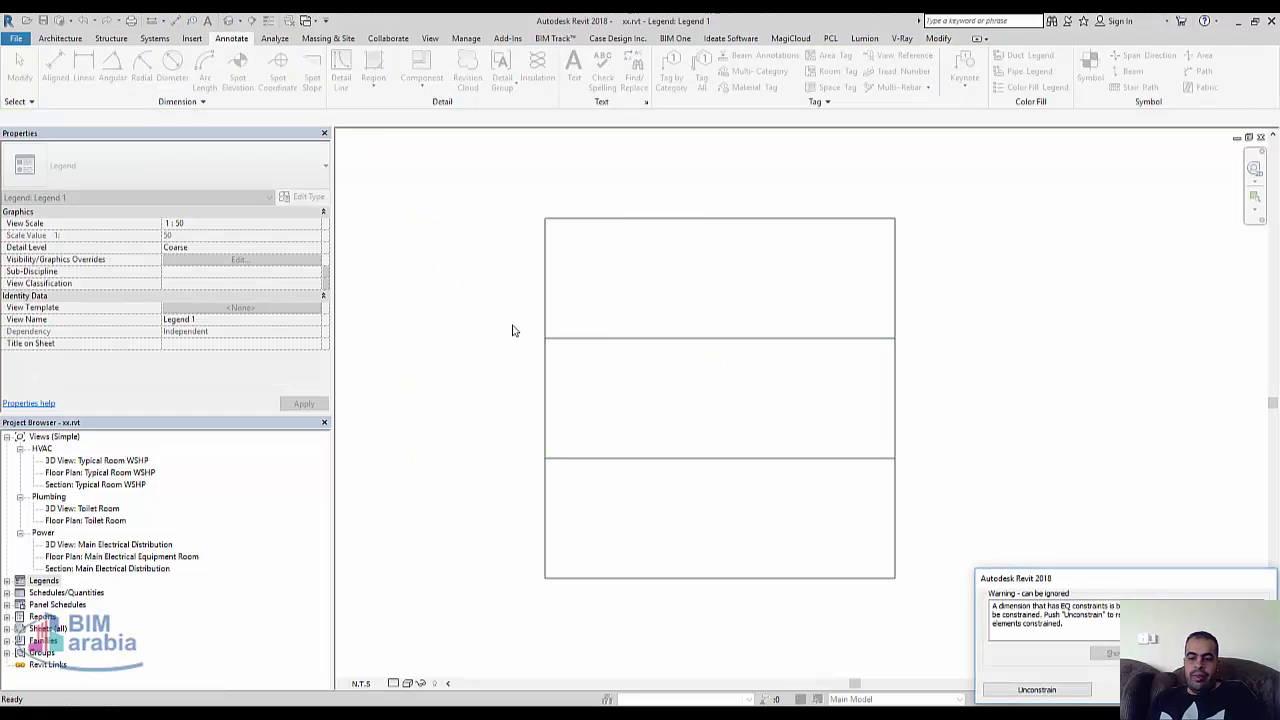
{"action": "key", "text": "ctrl+z"}
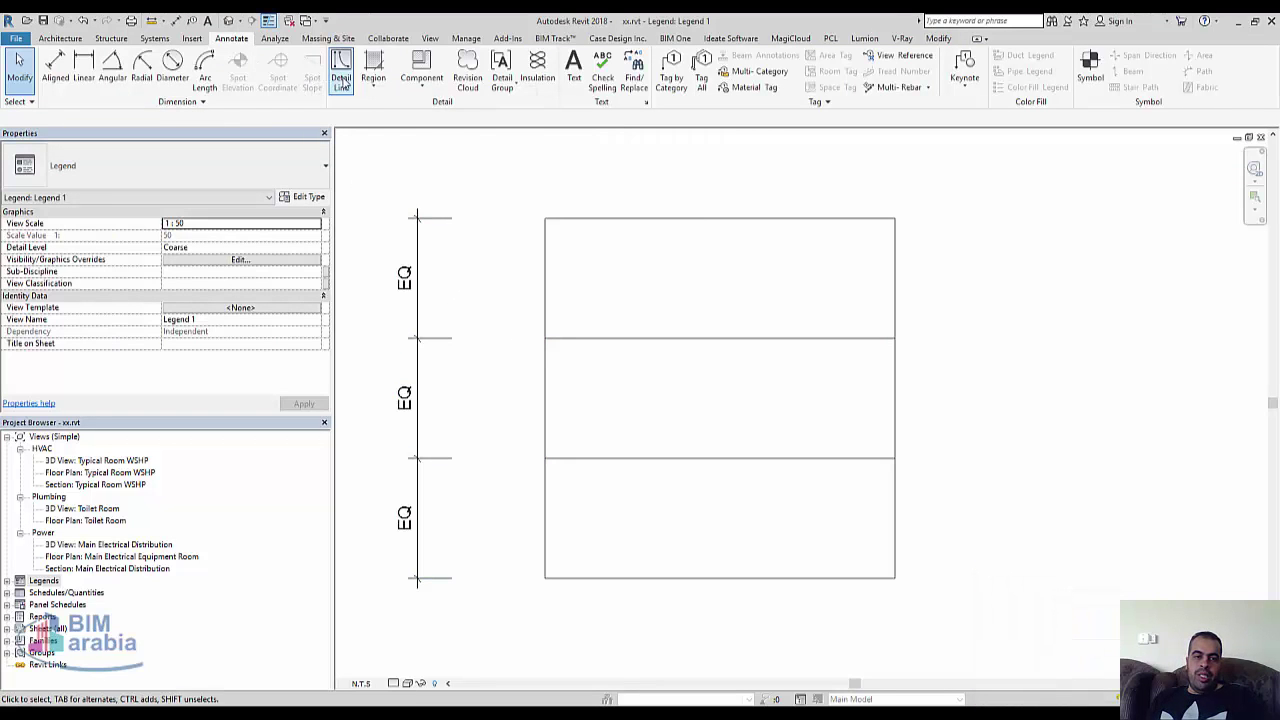
Draw a stray diagonal detail line in the top row, then delete it.
{"action": "left_click", "coordinate": [345, 85]}
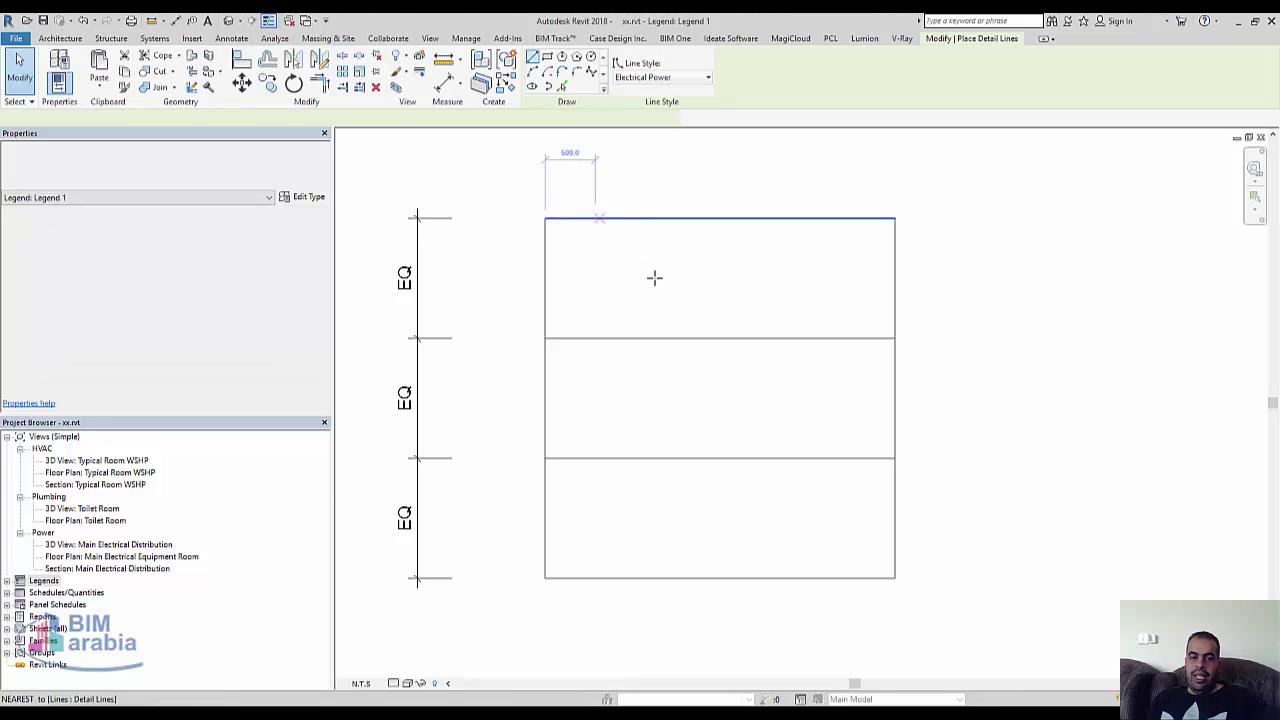
{"action": "left_click", "coordinate": [603, 305]}
{"action": "left_click", "coordinate": [571, 268]}
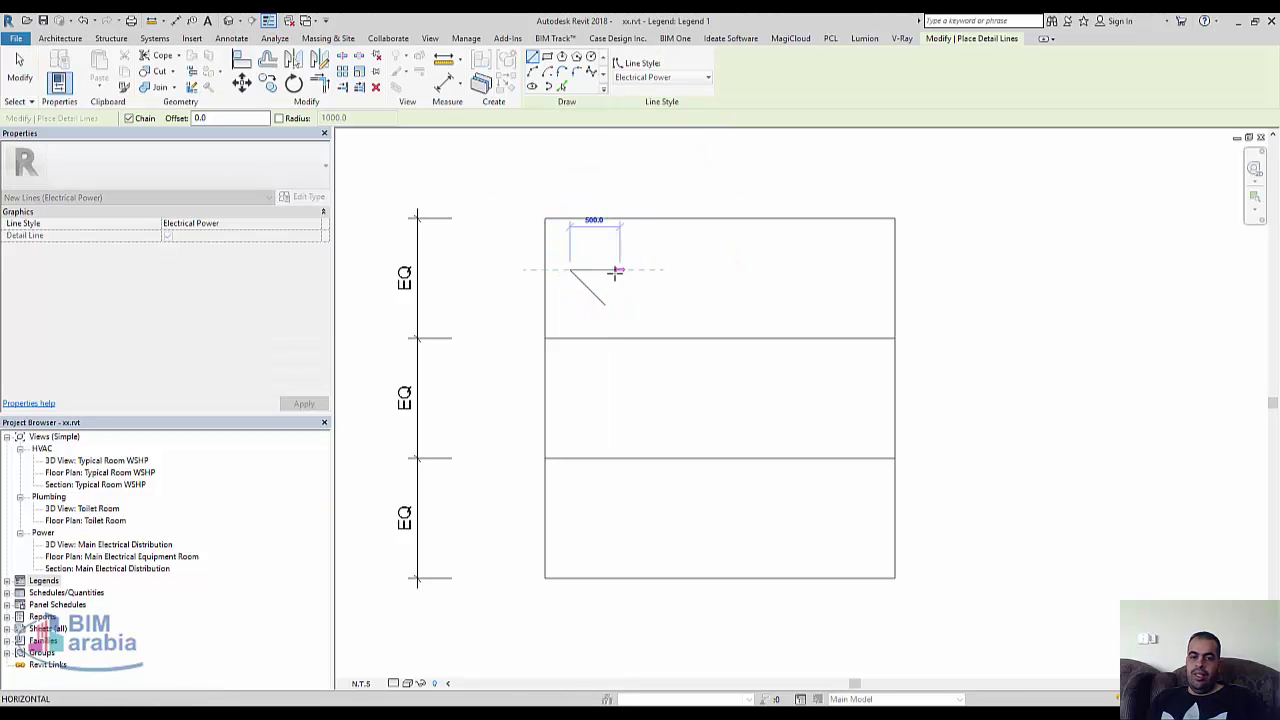
{"action": "key", "text": "Escape"}
{"action": "key", "text": "Escape"}
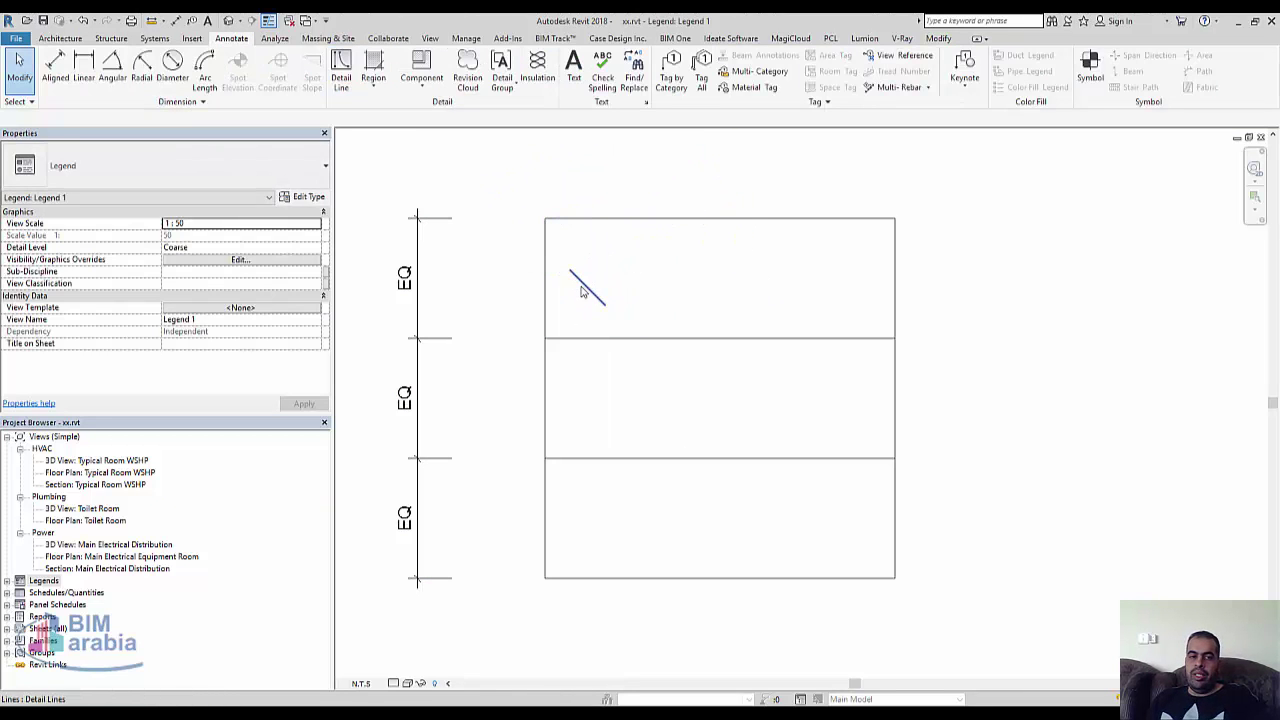
{"action": "left_click", "coordinate": [583, 281]}
{"action": "key", "text": "Delete"}
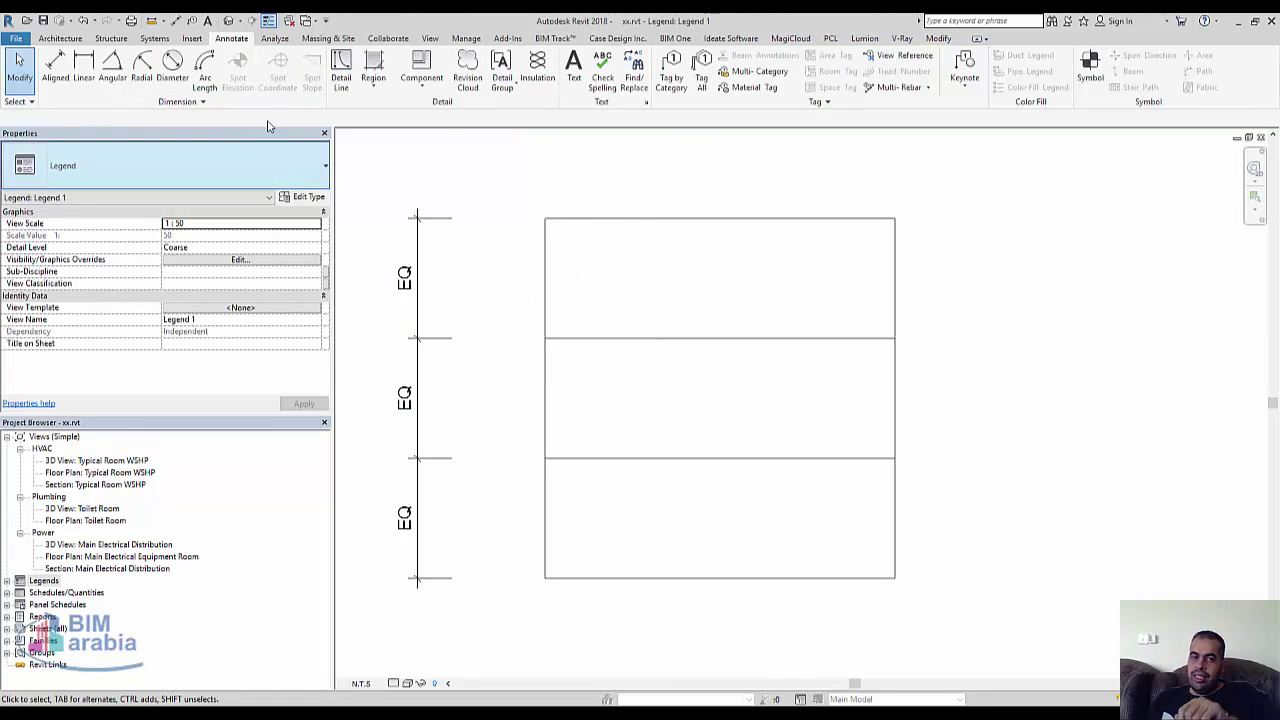
{"action": "left_click", "coordinate": [442, 94]}
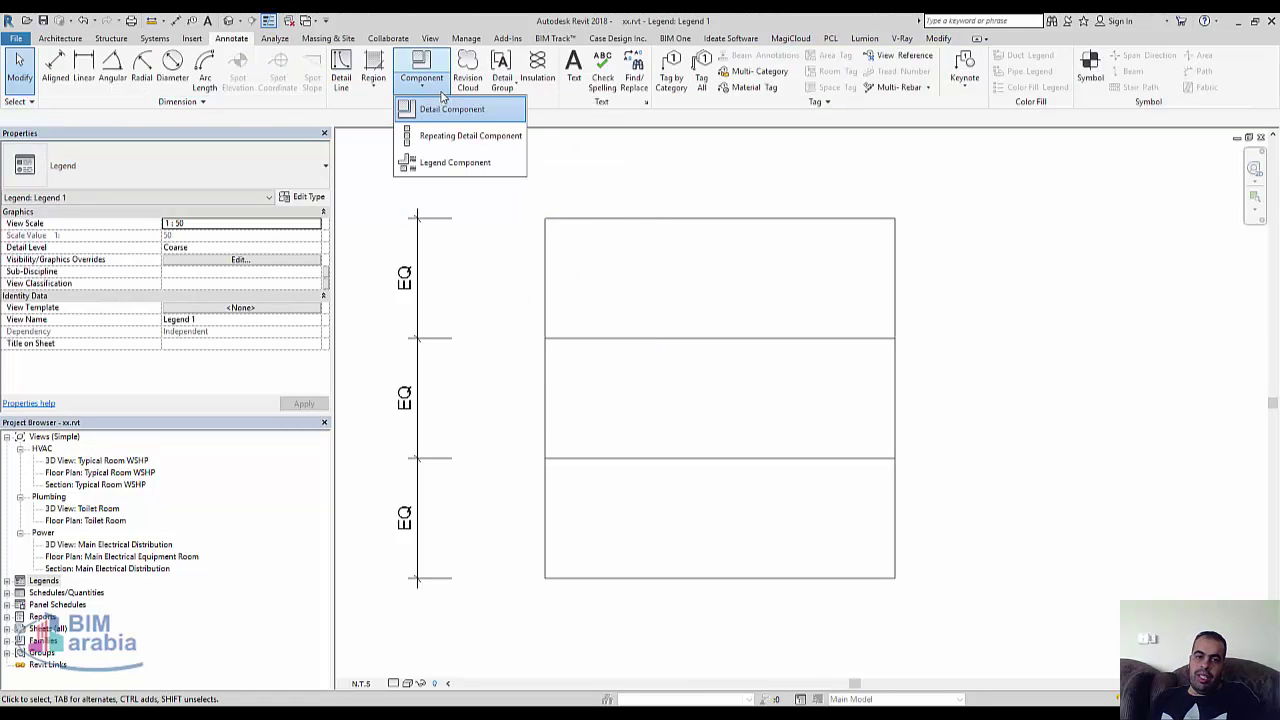
Place the exhaust grill legend component in floor plan view in the top cell.
{"action": "left_click", "coordinate": [430, 162]}
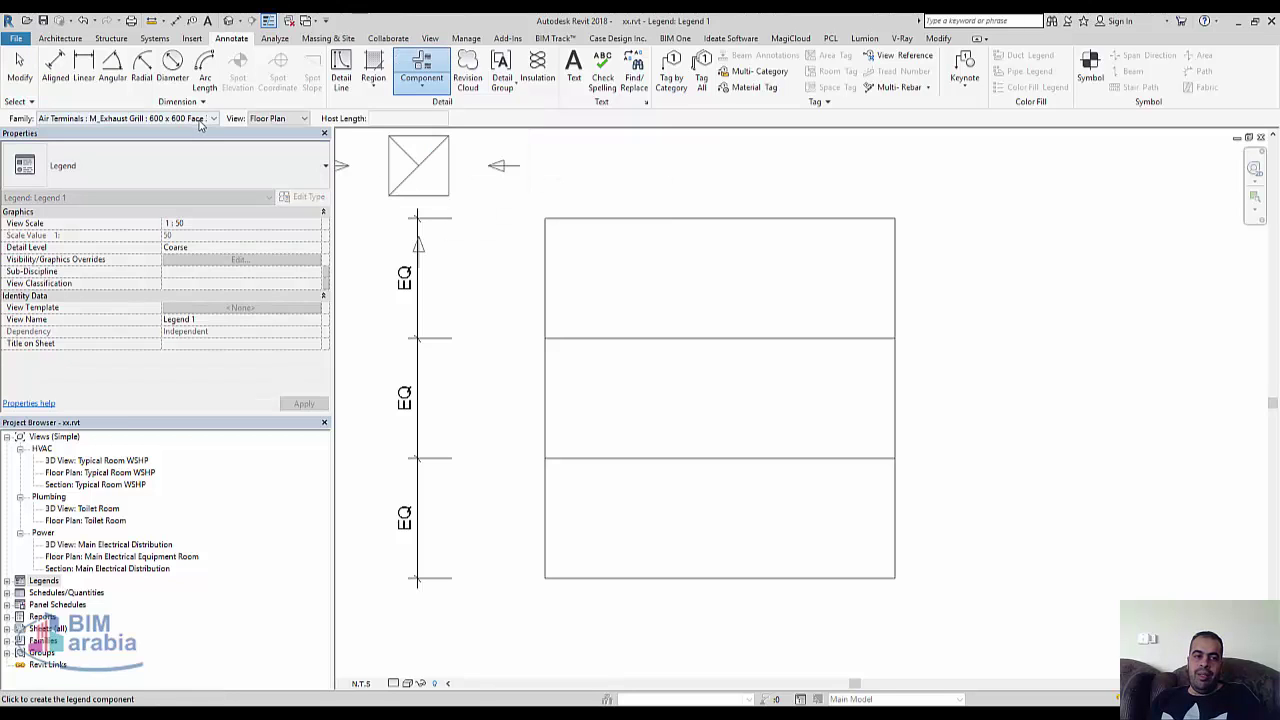
{"action": "left_click", "coordinate": [200, 122]}
{"action": "left_click", "coordinate": [200, 122]}
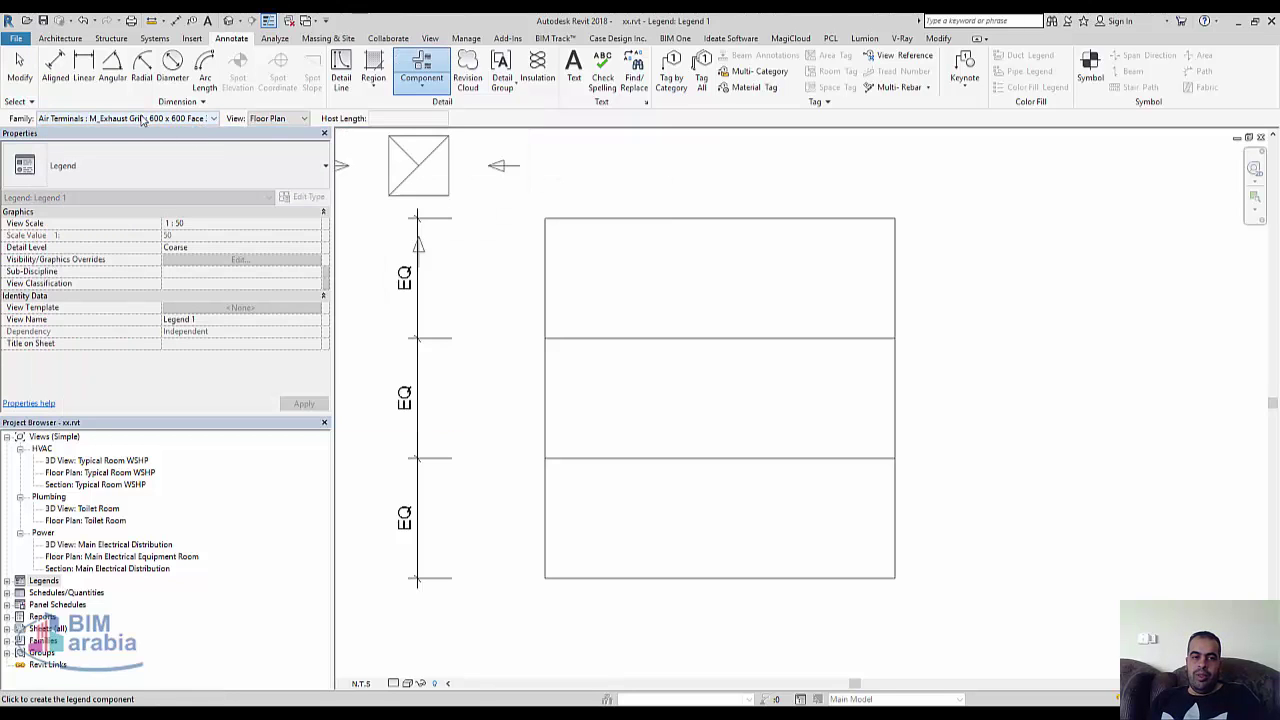
{"action": "left_click", "coordinate": [279, 119]}
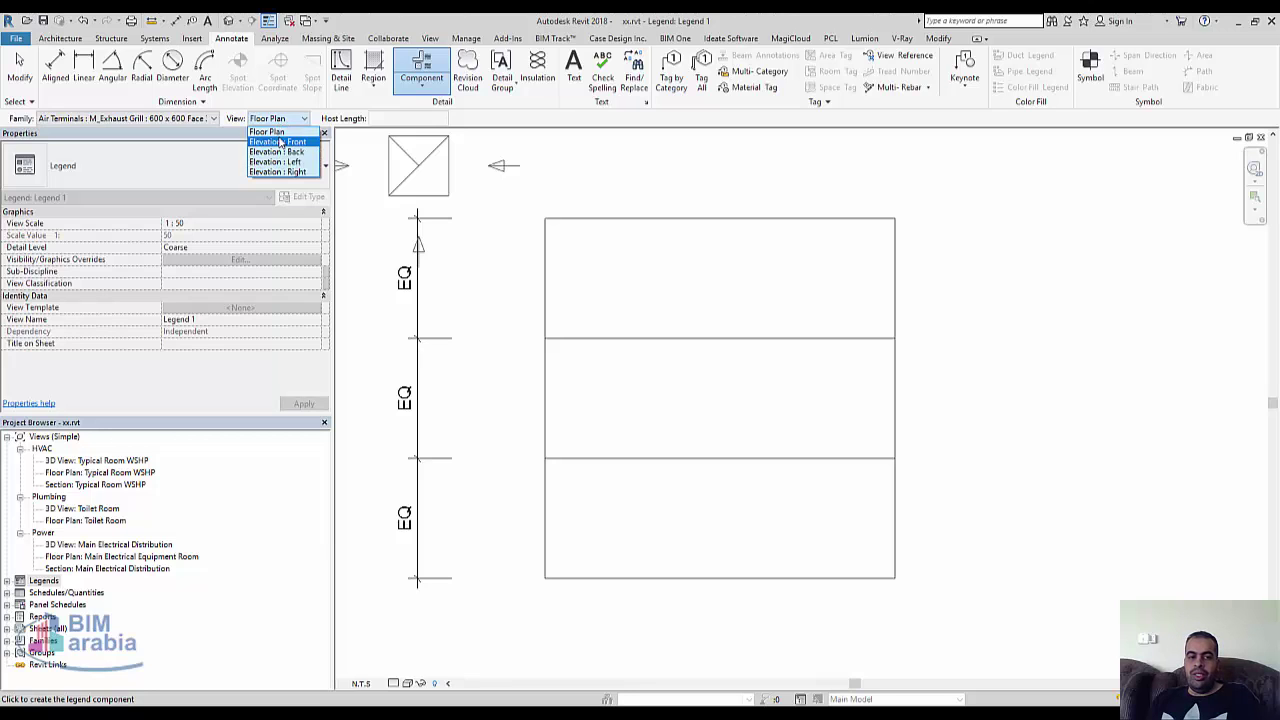
{"action": "left_click", "coordinate": [280, 122]}
{"action": "left_click", "coordinate": [607, 278]}
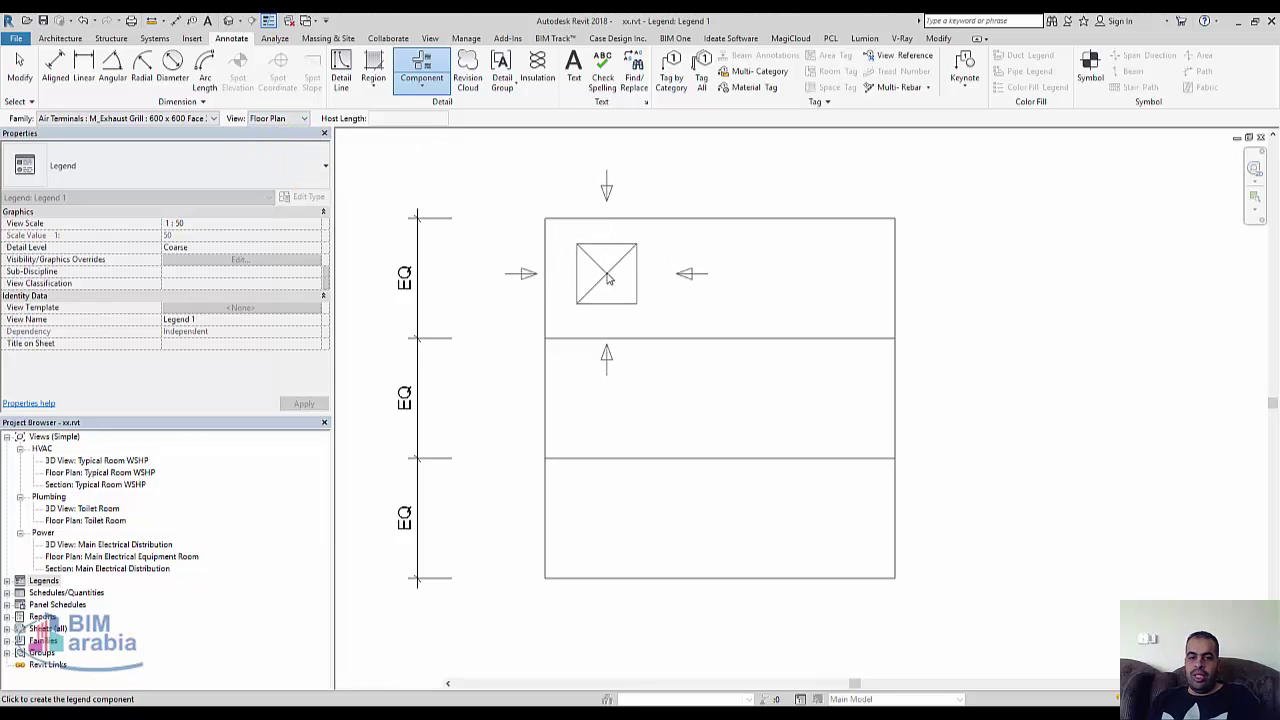
Switch the legend component's view to Elevation: Back, then Elevation: Right.
{"action": "left_click", "coordinate": [277, 119]}
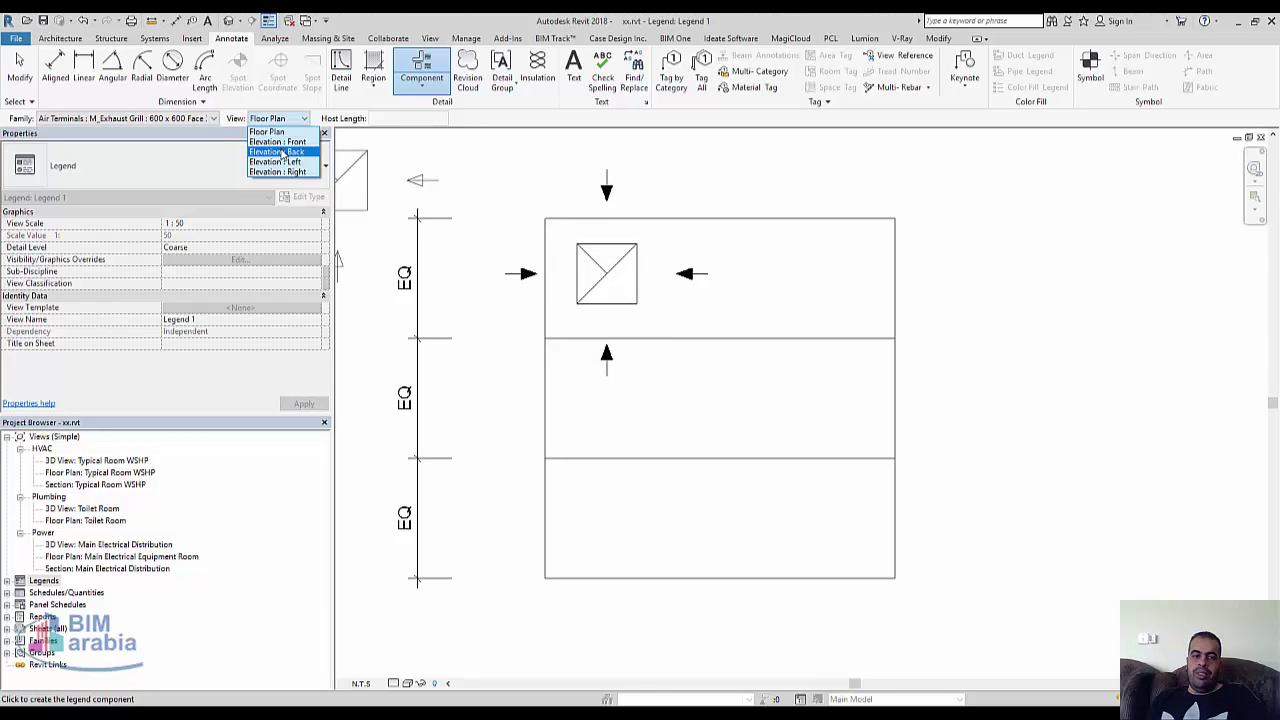
{"action": "left_click", "coordinate": [281, 152]}
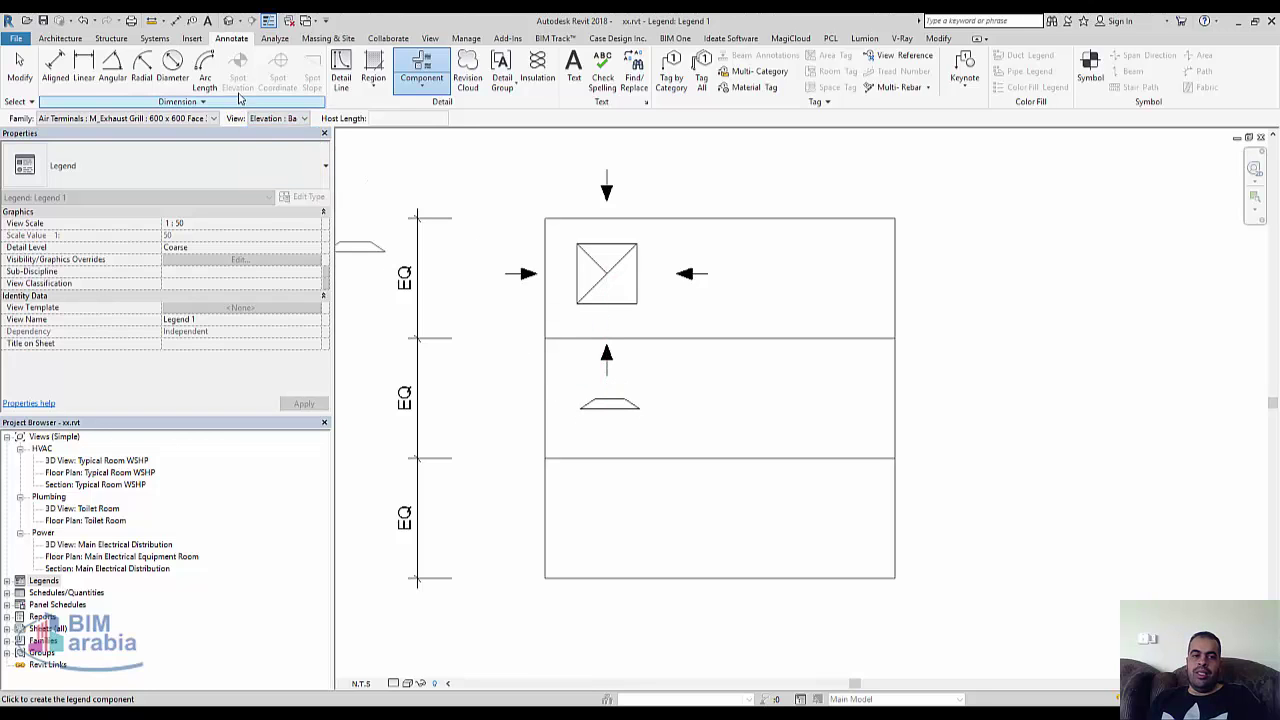
{"action": "left_click", "coordinate": [268, 120]}
{"action": "left_click", "coordinate": [300, 172]}
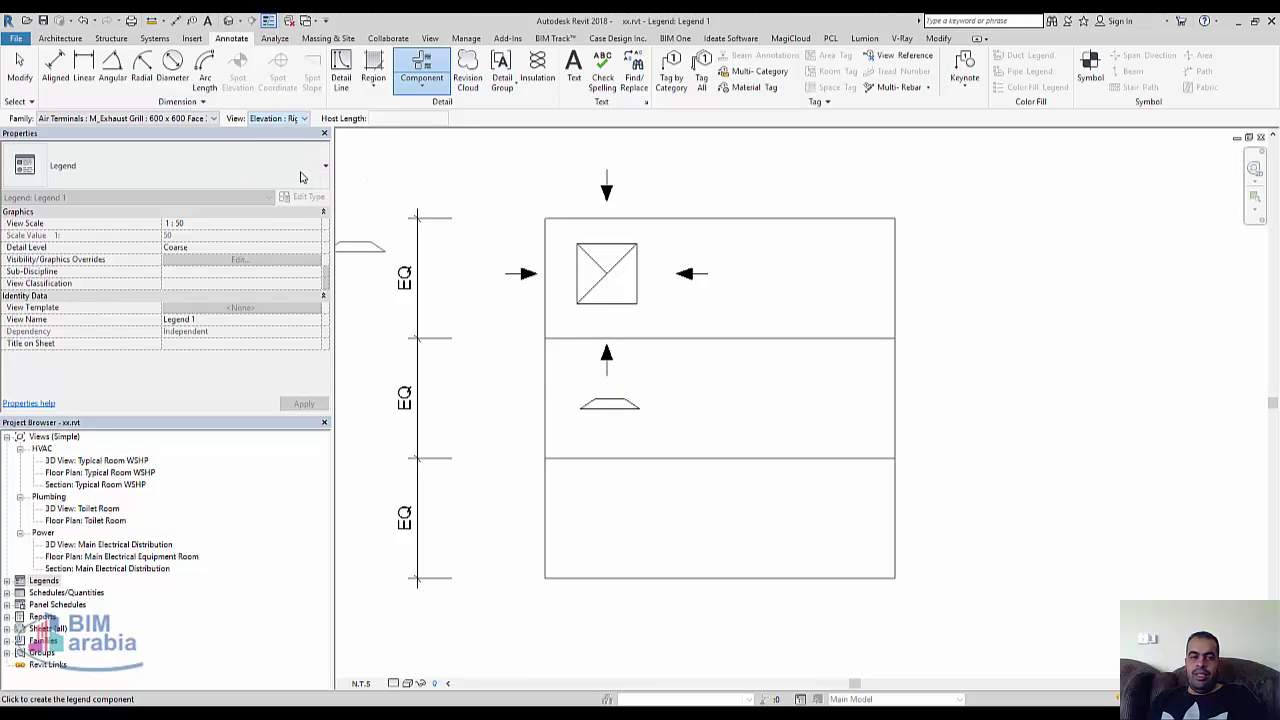
Place a Cable Tray Ladder Horizontal Tee in floor plan view in the bottom cell.
{"action": "left_click", "coordinate": [195, 120]}
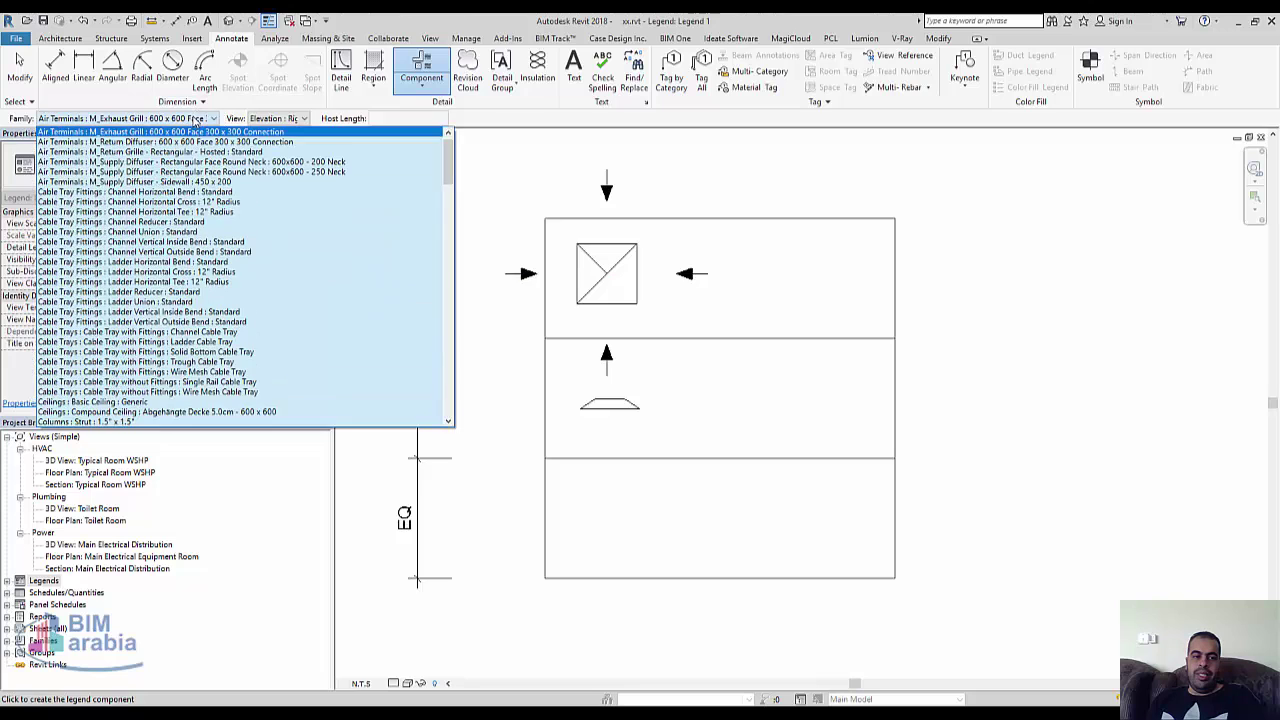
{"action": "left_click", "coordinate": [190, 278]}
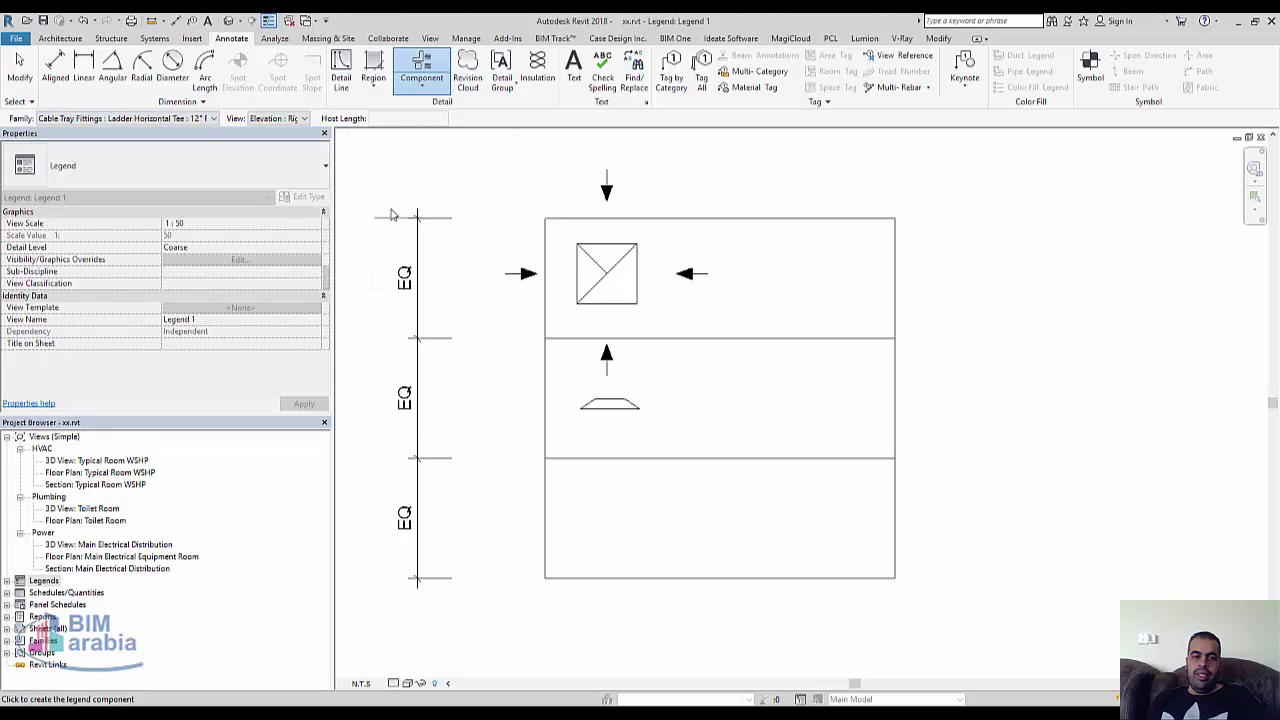
{"action": "left_click", "coordinate": [293, 118]}
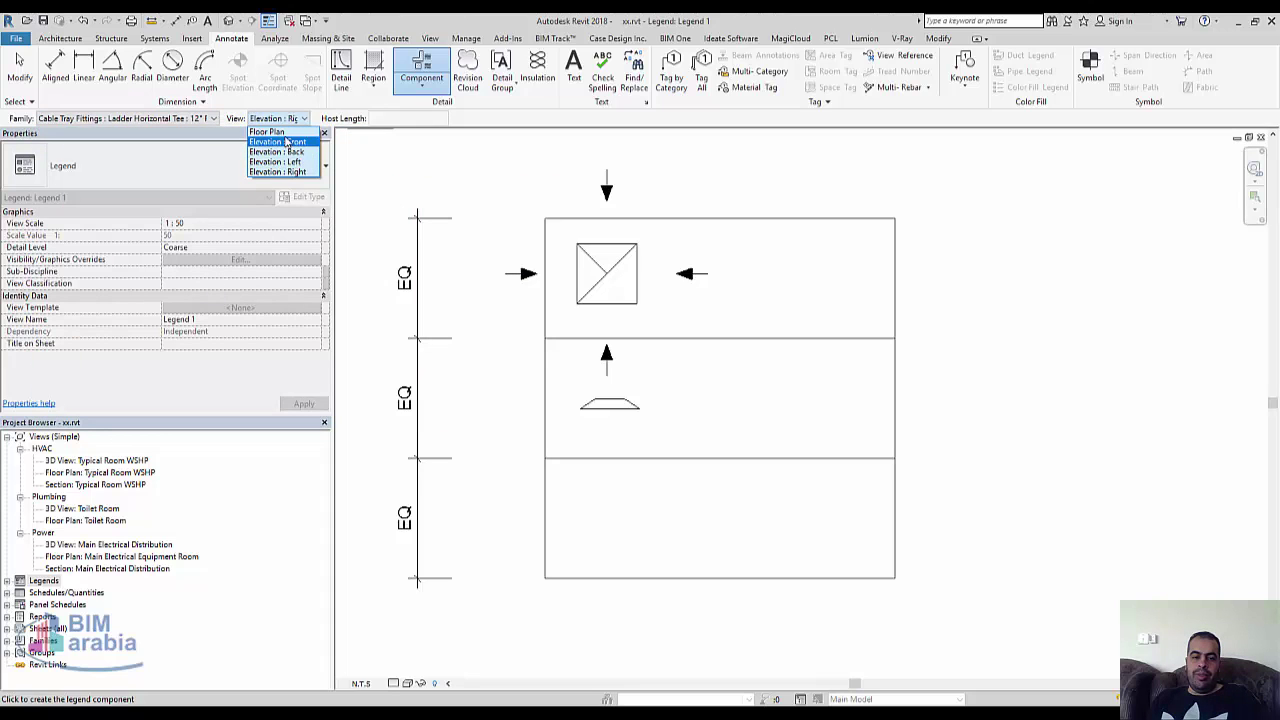
{"action": "left_click", "coordinate": [275, 129]}
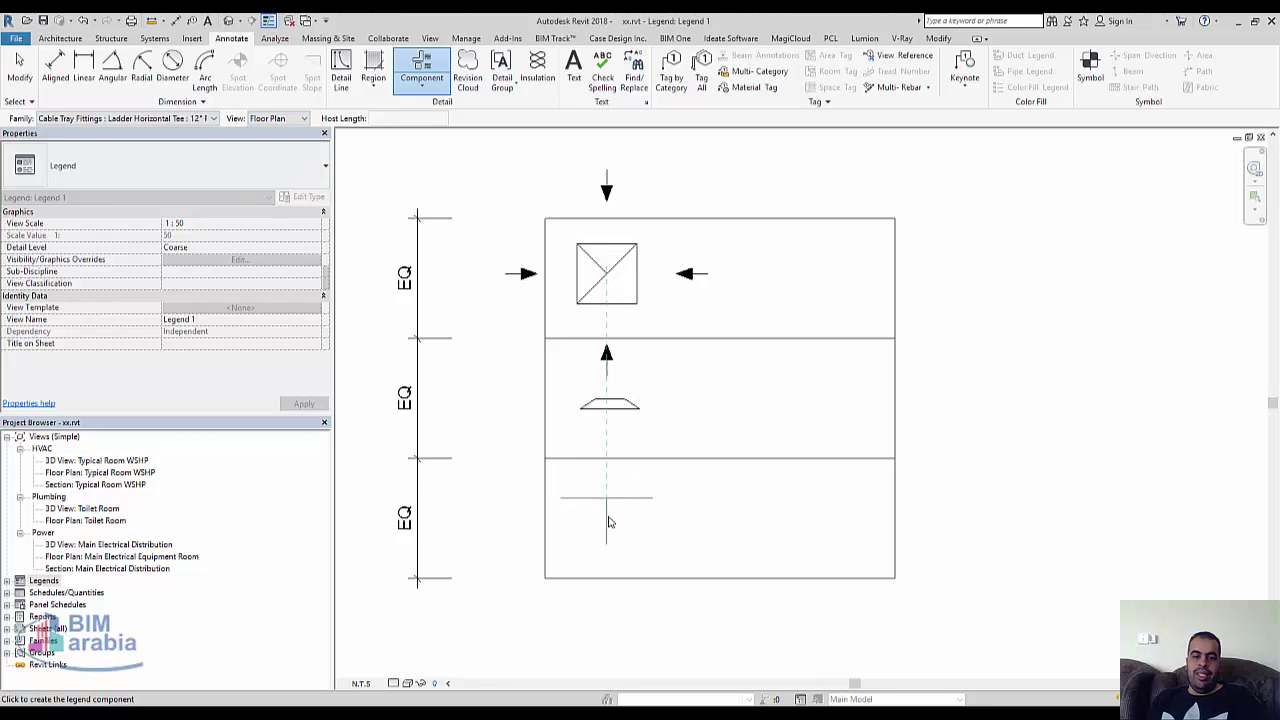
{"action": "left_click", "coordinate": [609, 521]}
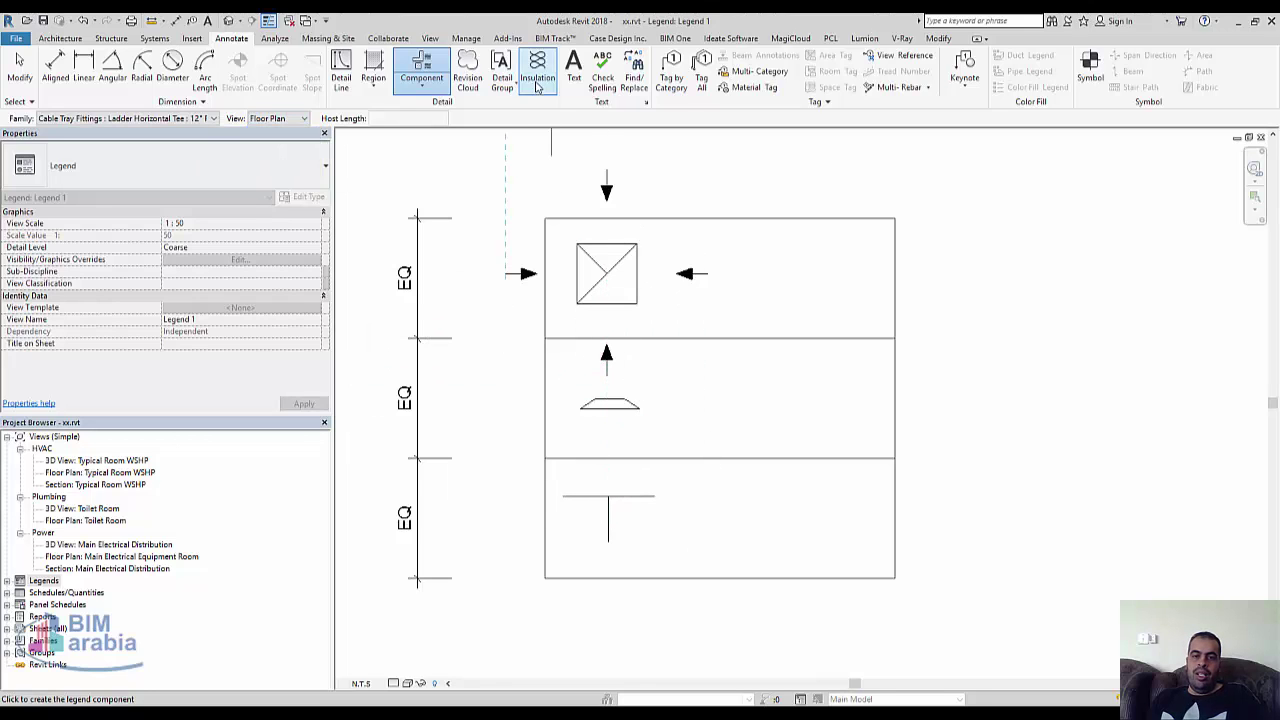
{"action": "left_click", "coordinate": [341, 70]}
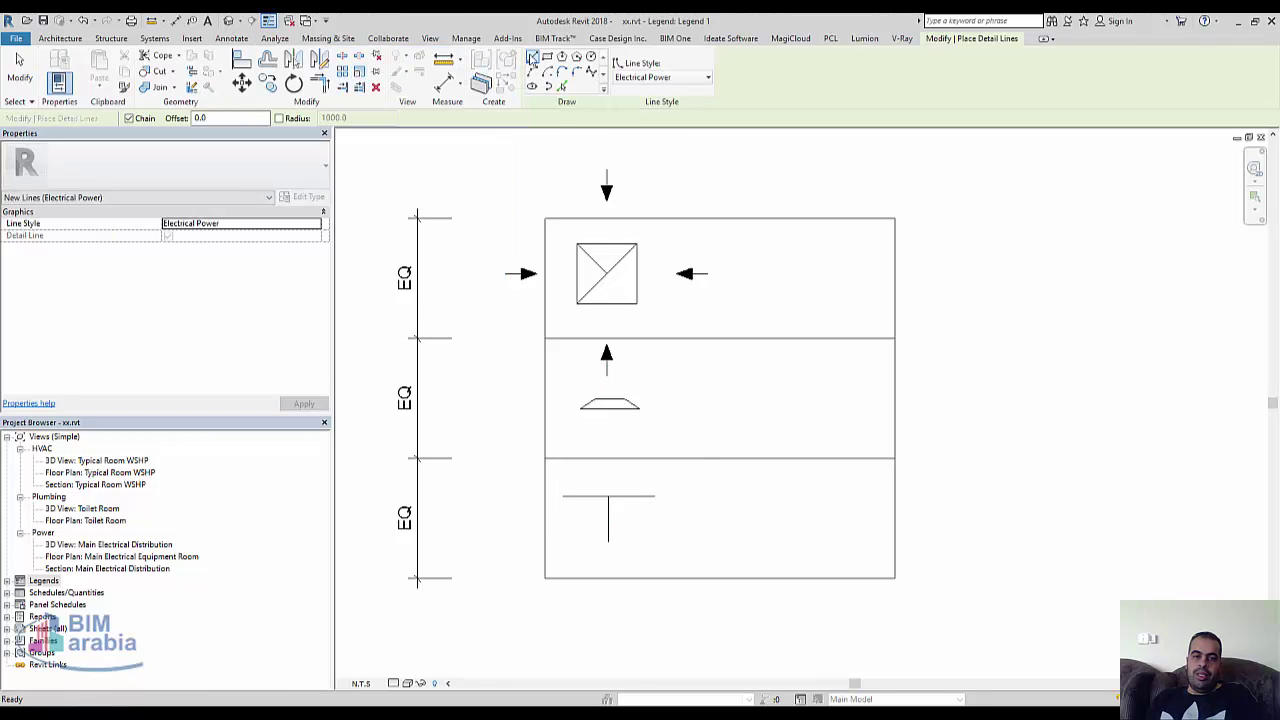
Draw a vertical detail line through the grid to create a second column.
{"action": "left_click", "coordinate": [695, 218]}
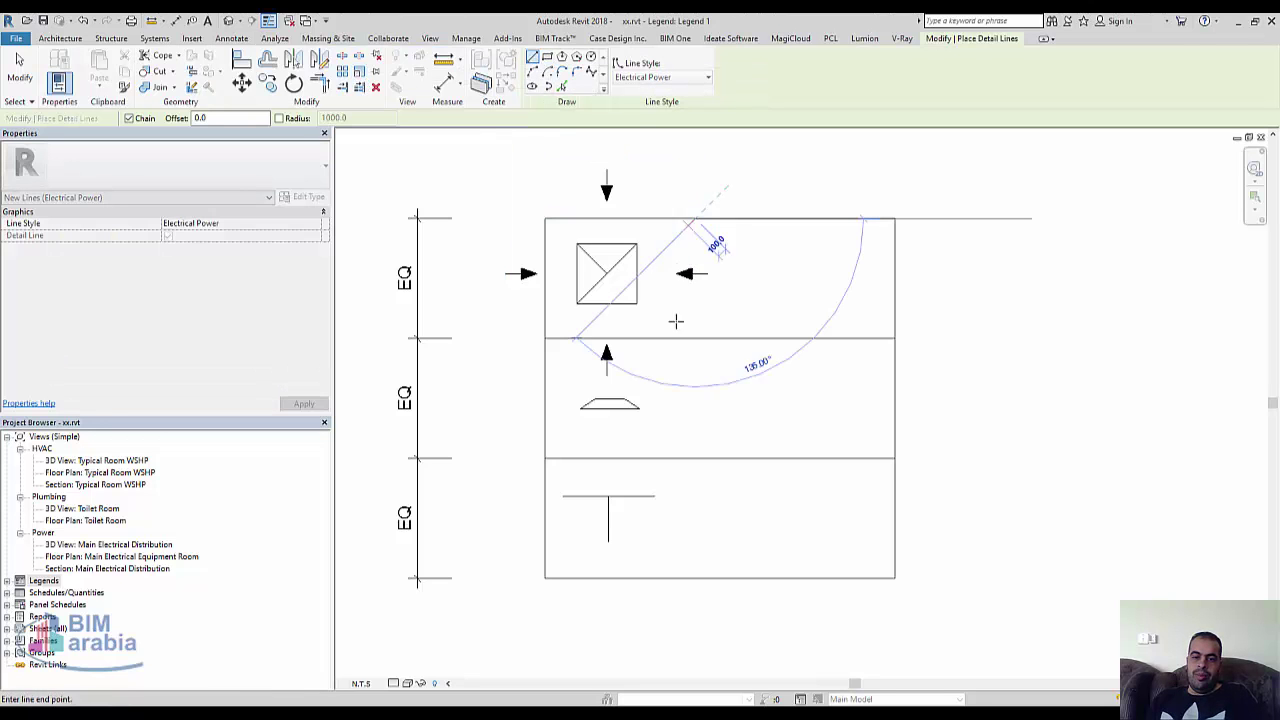
{"action": "left_click", "coordinate": [690, 577]}
{"action": "key", "text": "Escape"}
{"action": "key", "text": "Escape"}
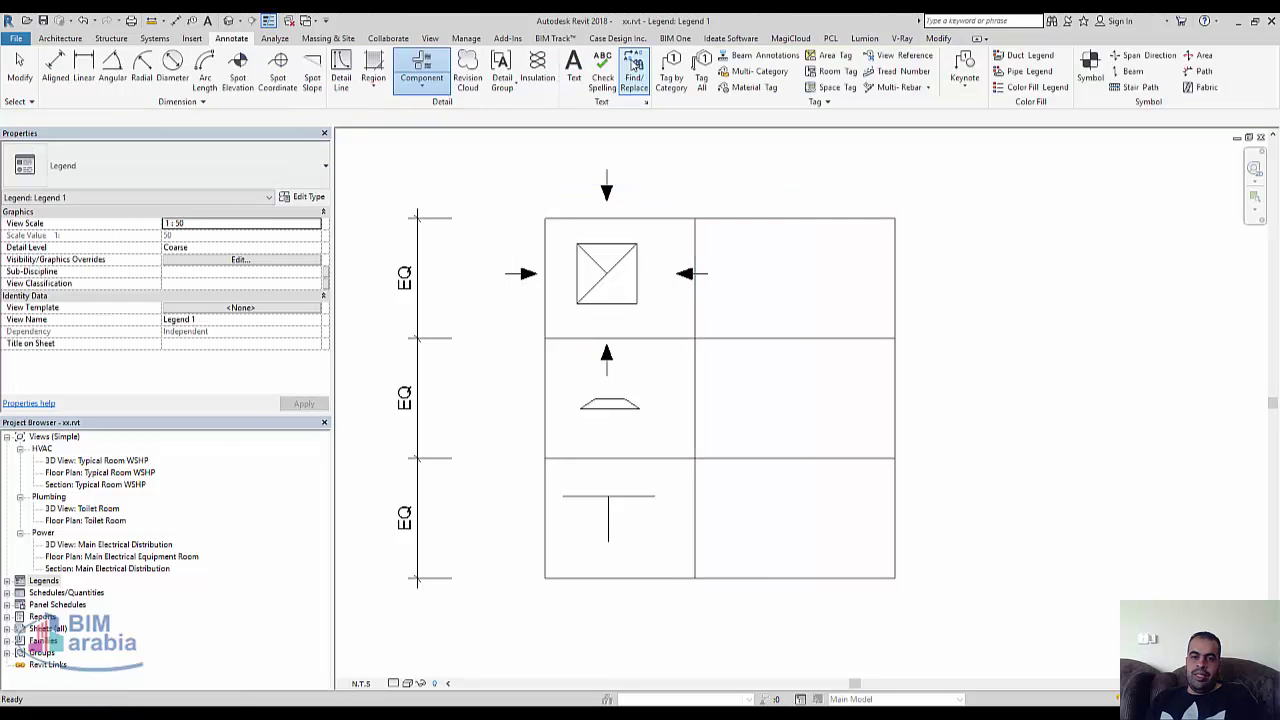
Add the text label HI in the top-right cell.
{"action": "left_click", "coordinate": [573, 70]}
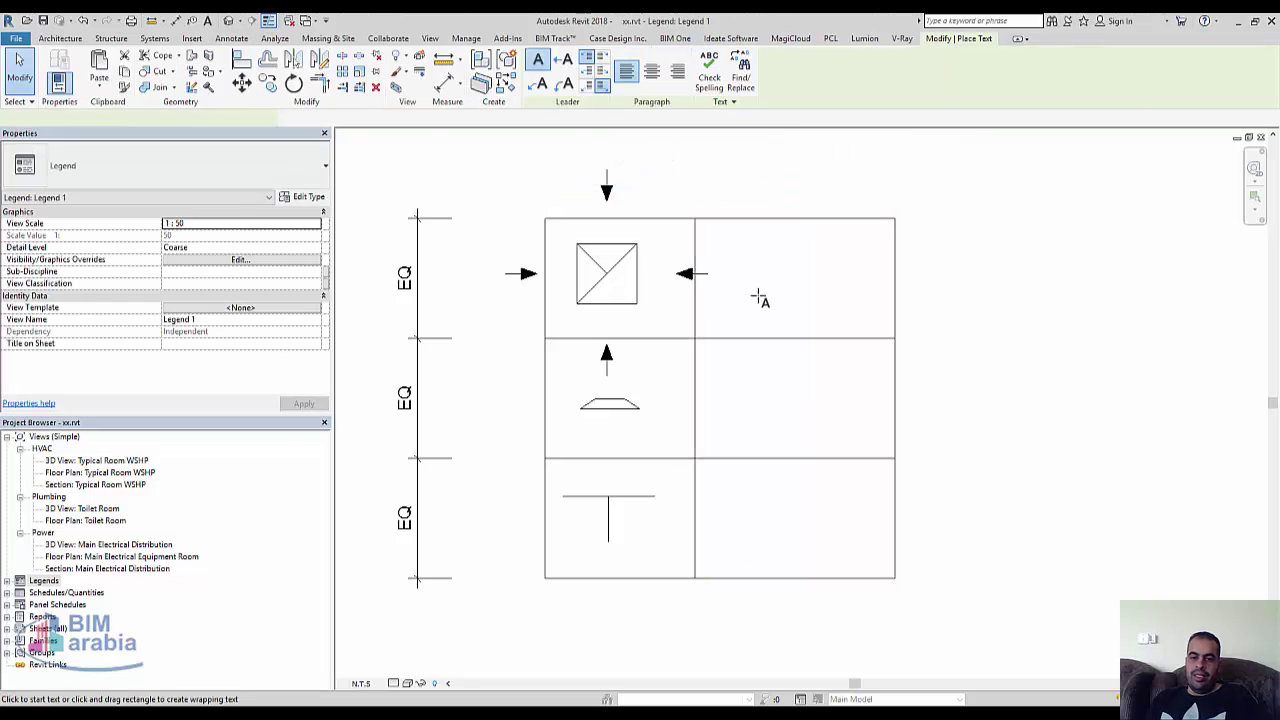
{"action": "left_click", "coordinate": [745, 260]}
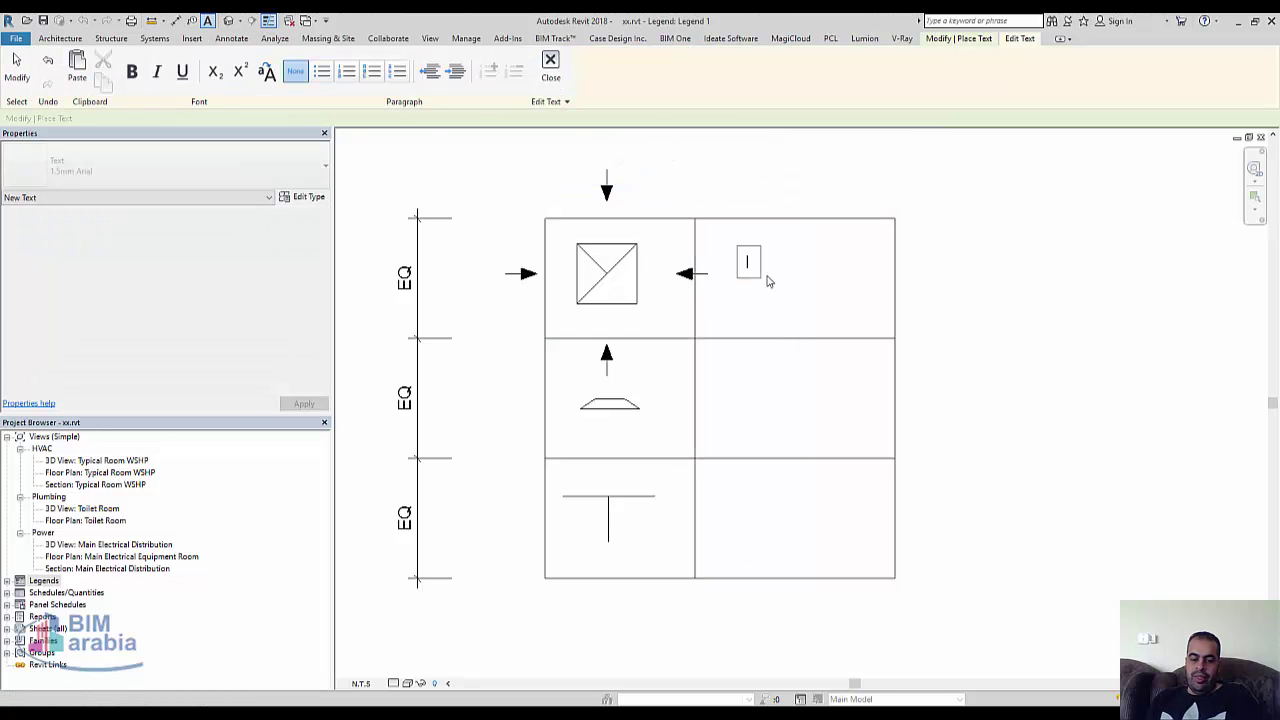
{"action": "type", "text": "H"}
{"action": "left_click", "coordinate": [955, 288]}
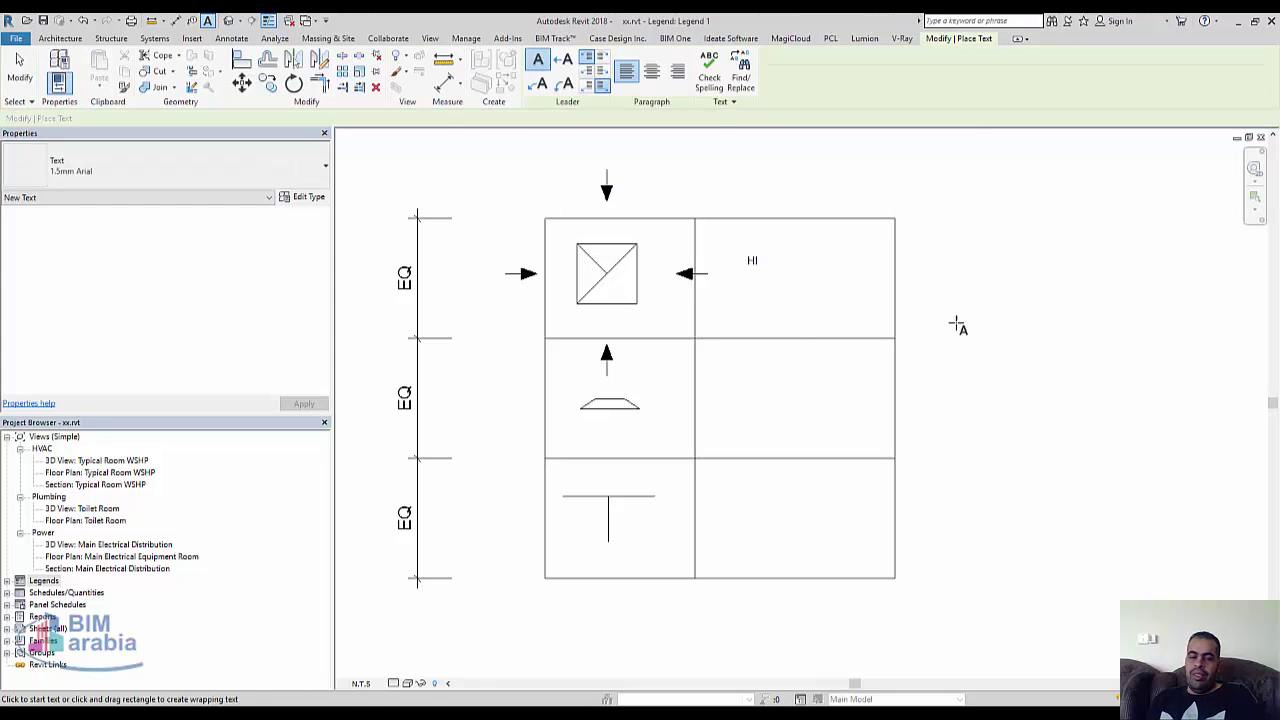
{"action": "key", "text": "Escape"}
{"action": "left_click", "coordinate": [44, 584]}
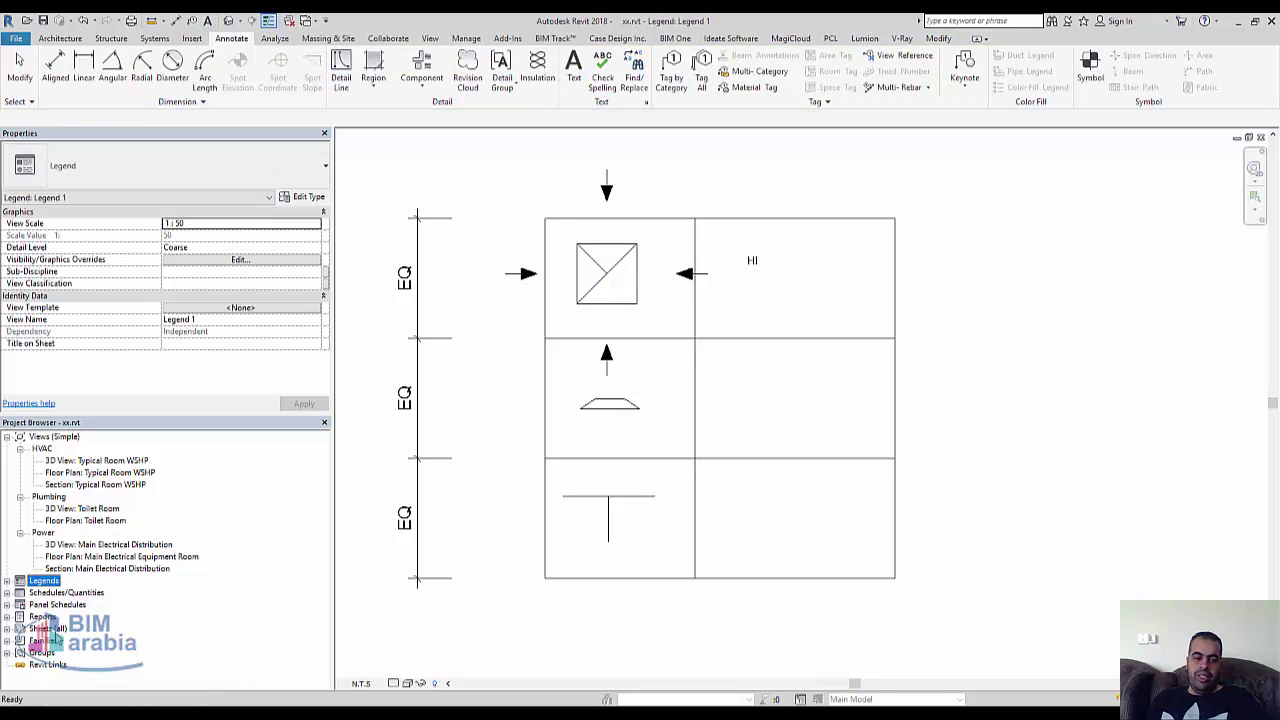
{"action": "double_click", "coordinate": [47, 628]}
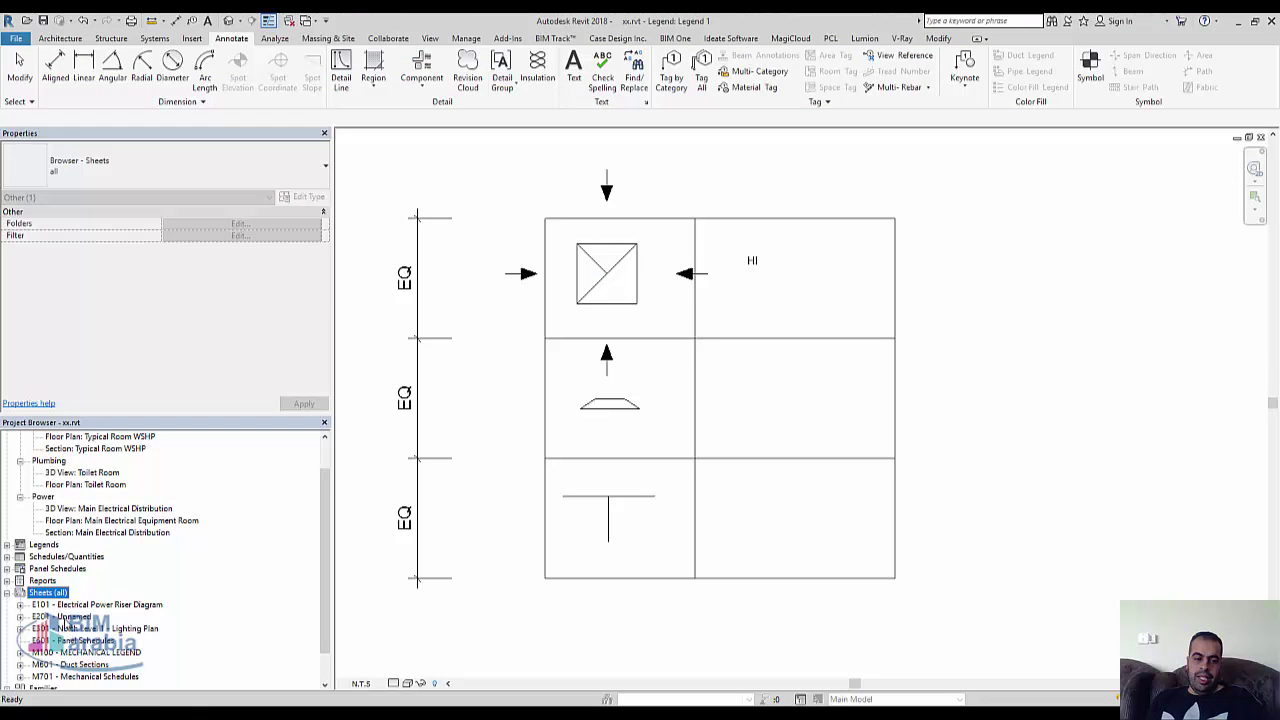
Open sheet E601 - Panel Schedules and place Legend 1 near its upper right.
{"action": "left_click", "coordinate": [72, 641]}
{"action": "double_click", "coordinate": [72, 643]}
{"action": "double_click", "coordinate": [44, 546]}
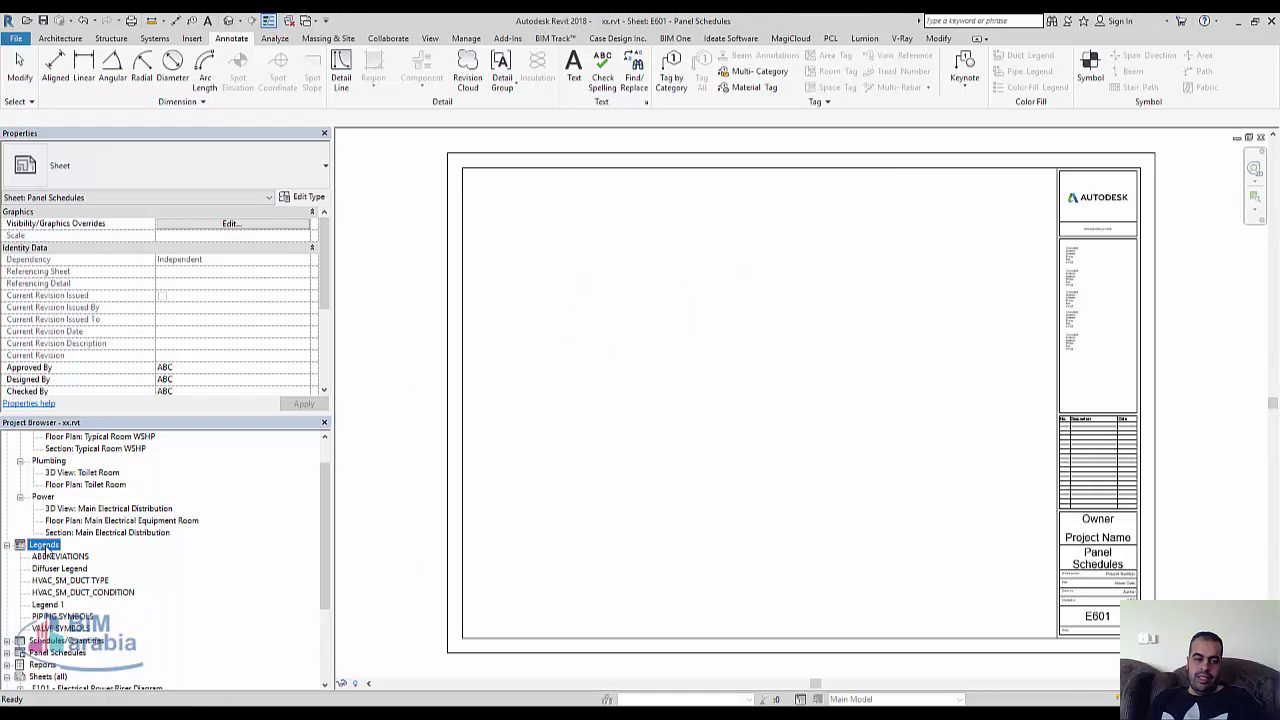
{"action": "left_click_drag", "start_coordinate": [48, 605], "coordinate": [805, 317]}
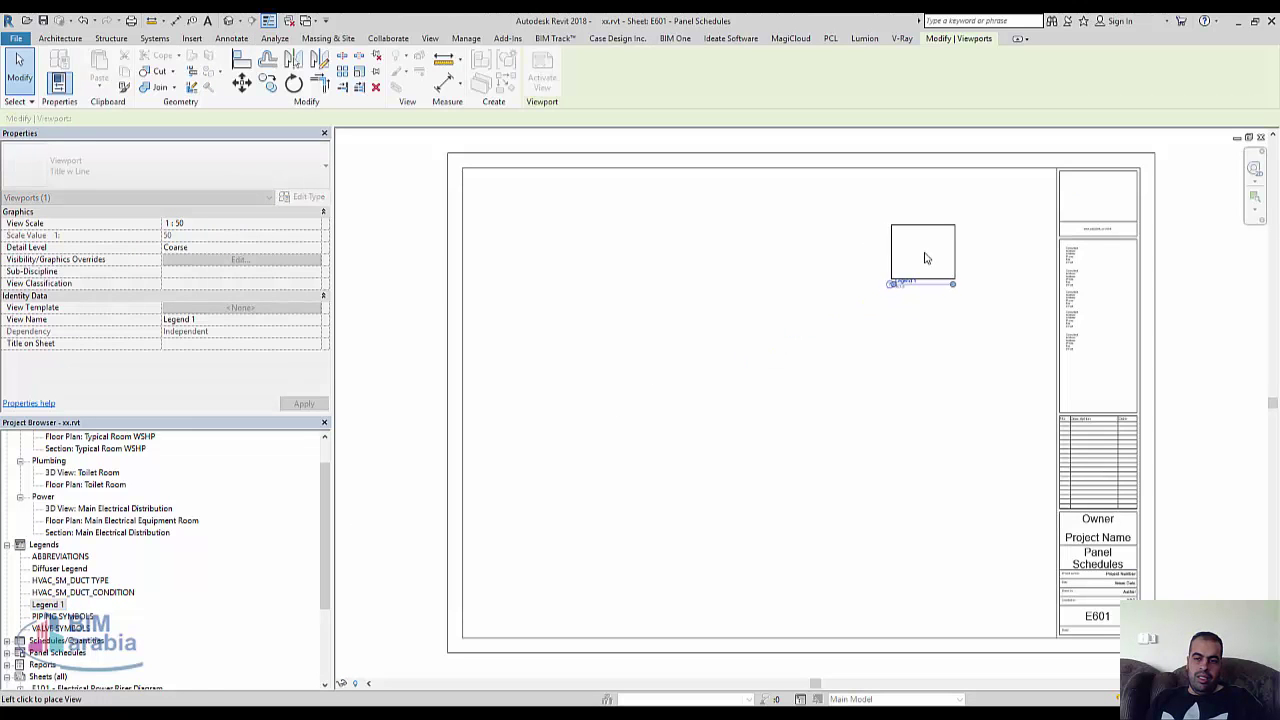
{"action": "left_click", "coordinate": [945, 250]}
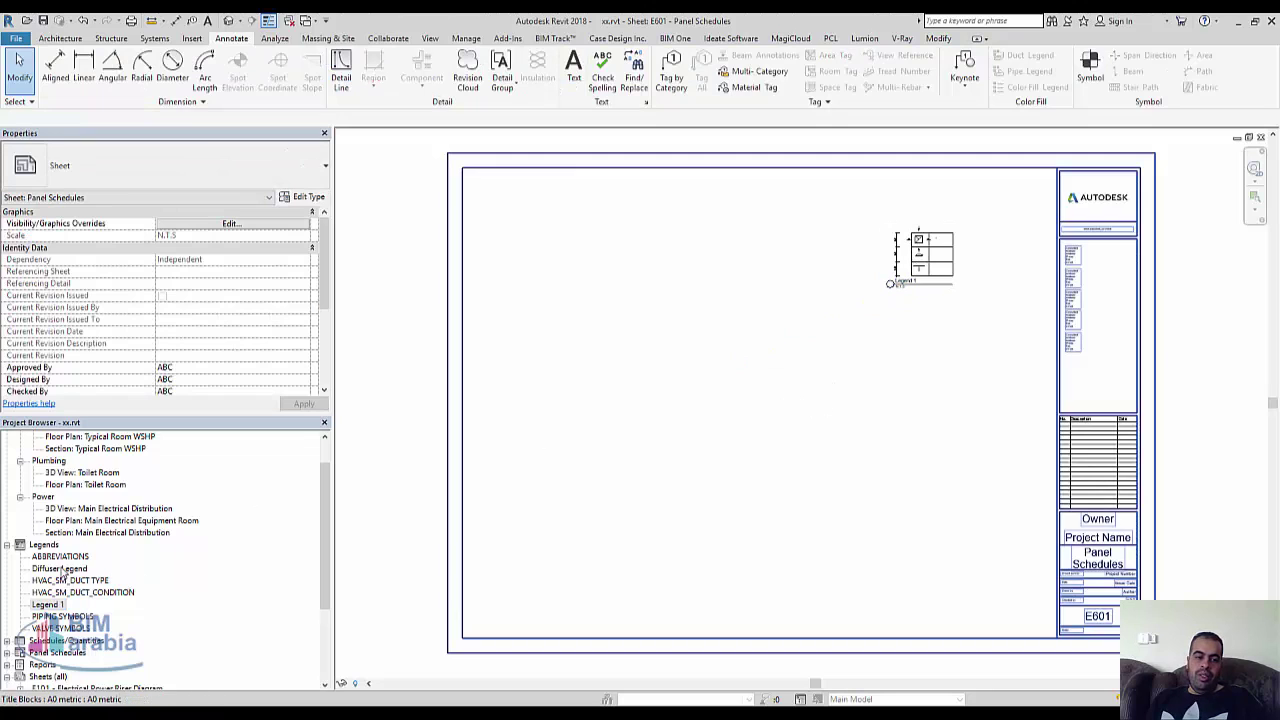
{"action": "double_click", "coordinate": [62, 640]}
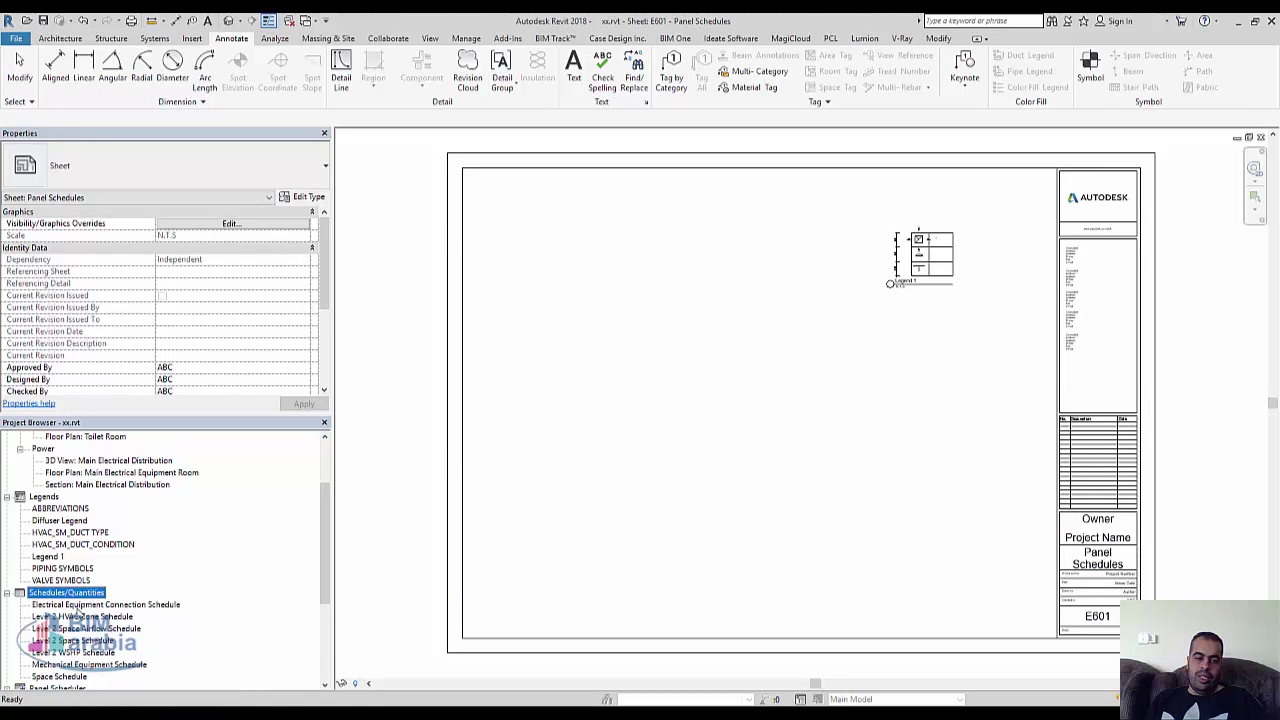
Create a new schedule for the Doors category.
{"action": "right_click", "coordinate": [87, 595]}
{"action": "left_click", "coordinate": [124, 604]}
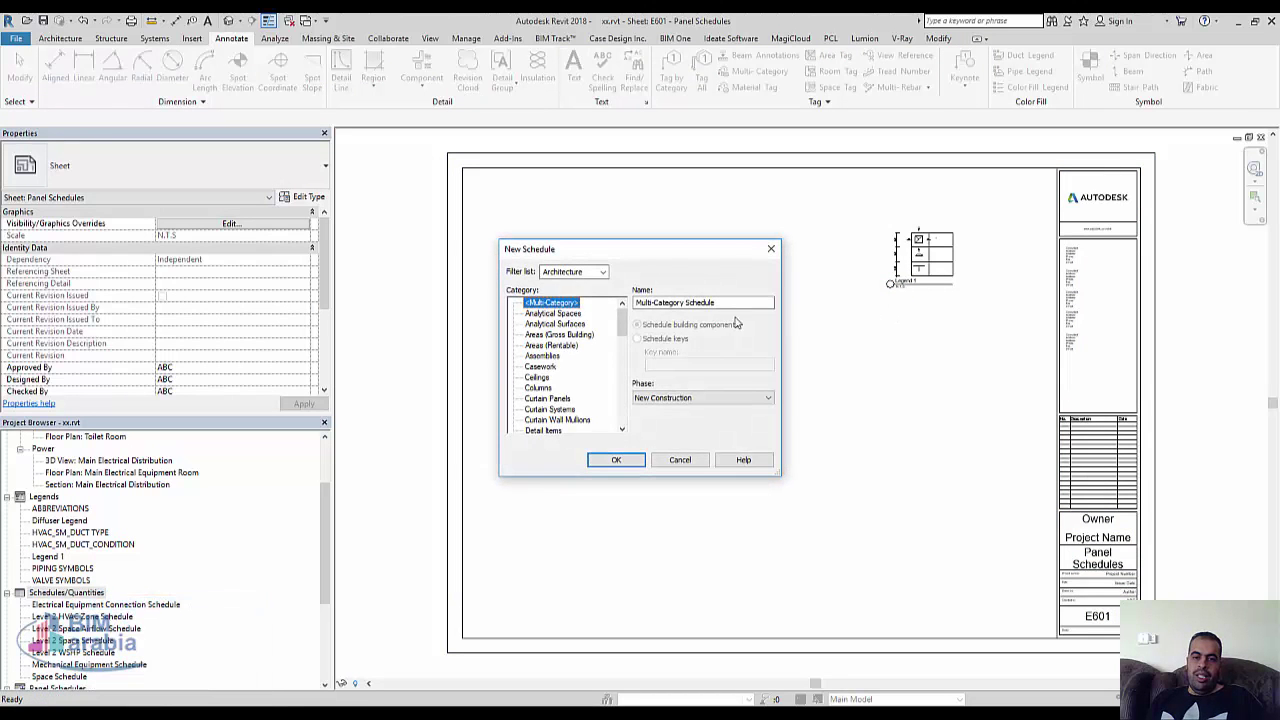
{"action": "key", "text": "d"}
{"action": "scroll", "coordinate": [583, 430], "scroll_direction": "down", "scroll_amount": 1}
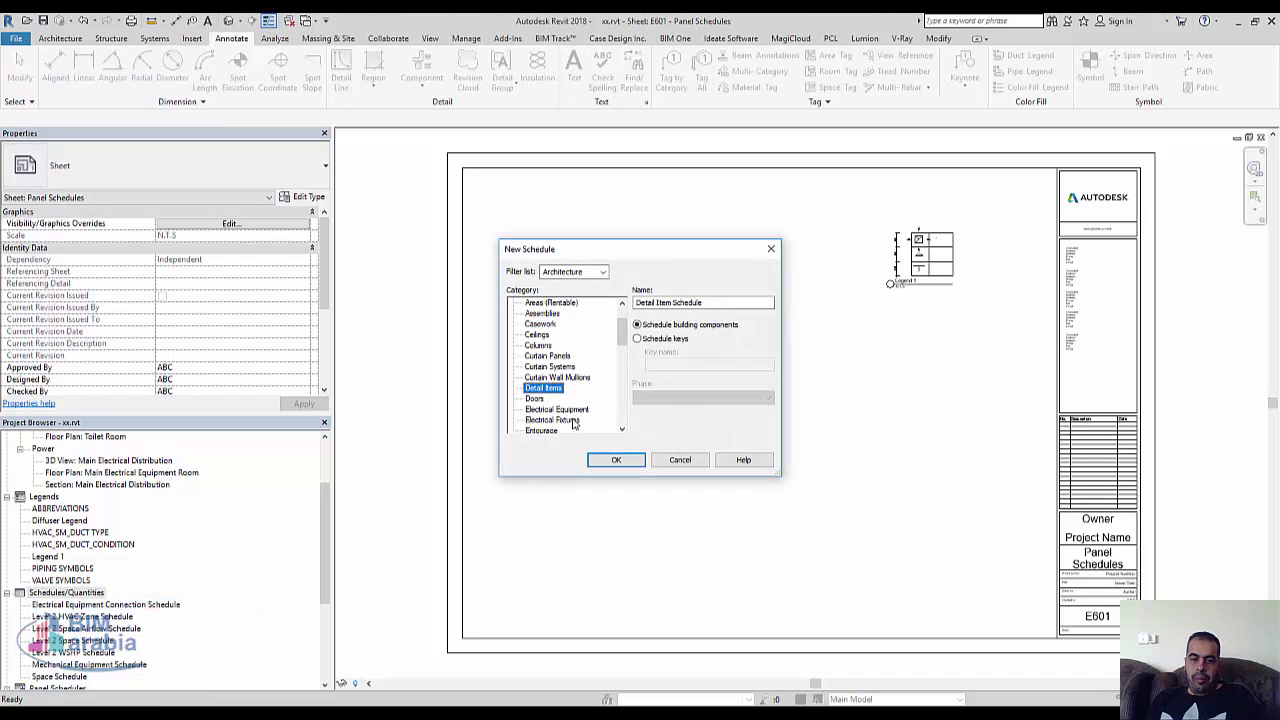
{"action": "left_click", "coordinate": [537, 399]}
{"action": "left_click", "coordinate": [616, 460]}
Add the Image and Type fields to the door schedule and open Door Schedule.
{"action": "left_click", "coordinate": [564, 362]}
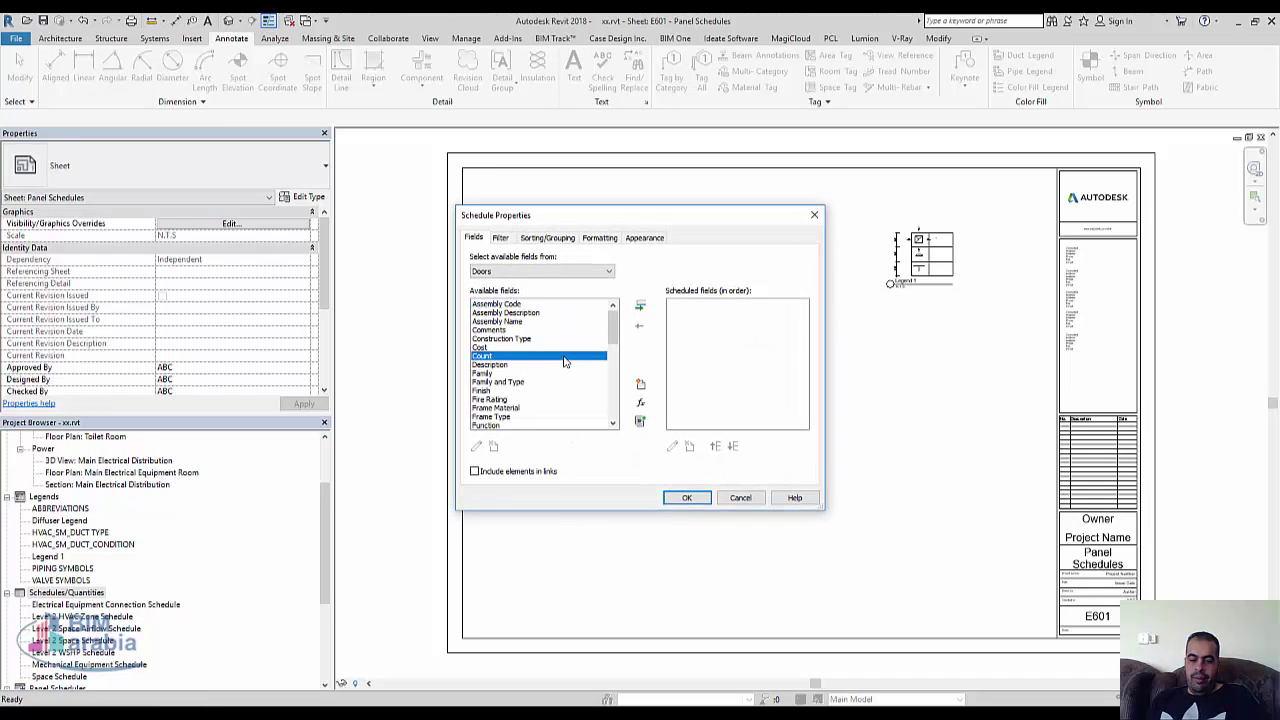
{"action": "scroll", "coordinate": [564, 362], "scroll_direction": "down", "scroll_amount": 1}
{"action": "key", "text": "i"}
{"action": "scroll", "coordinate": [564, 362], "scroll_direction": "down", "scroll_amount": 1}
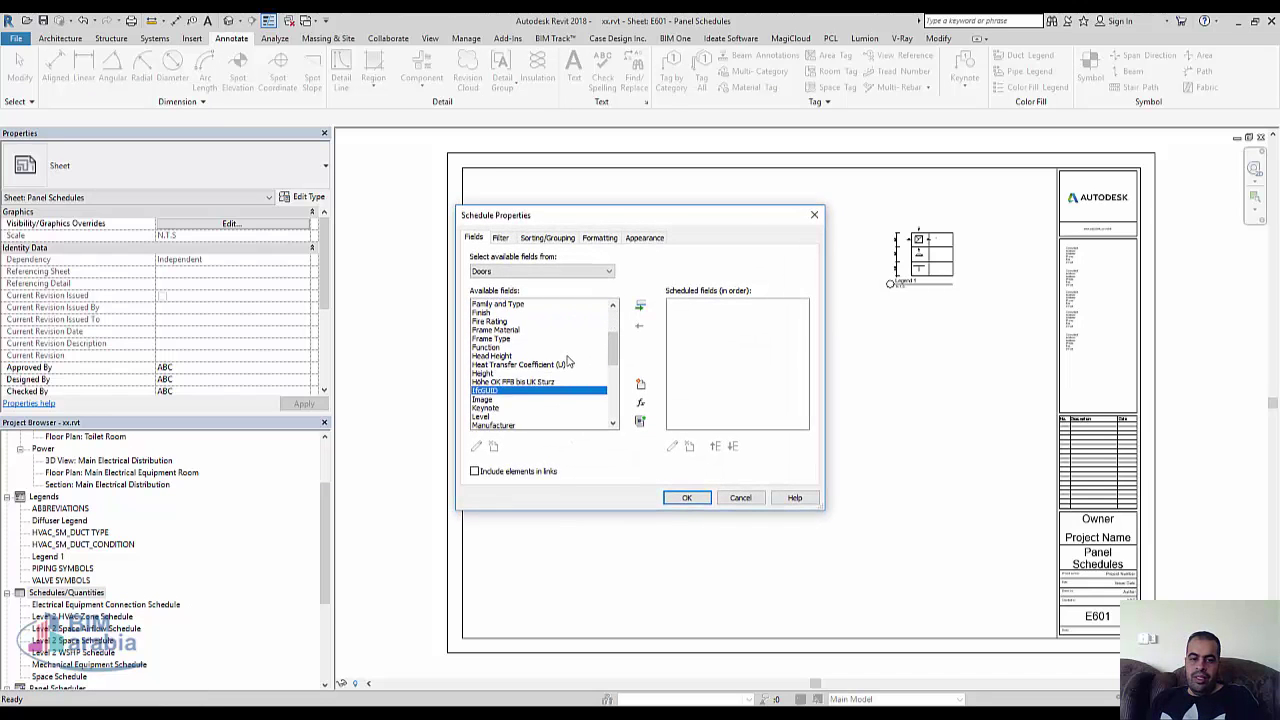
{"action": "double_click", "coordinate": [488, 401]}
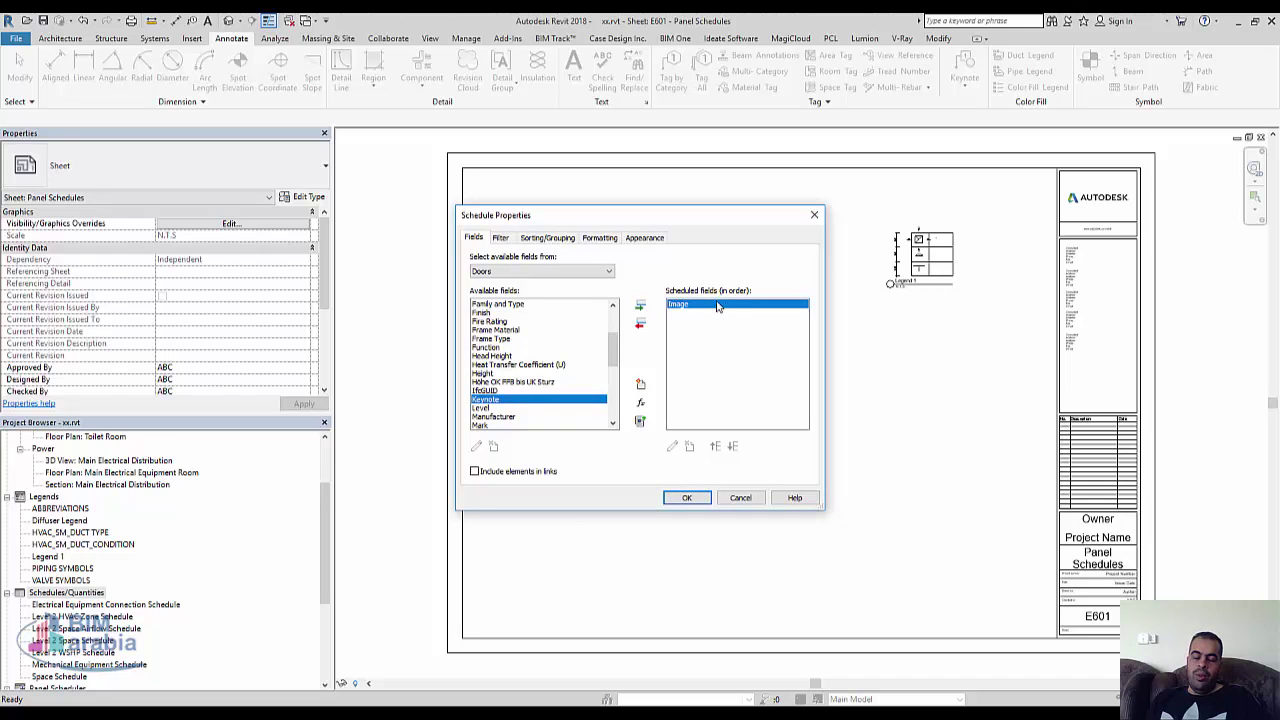
{"action": "scroll", "coordinate": [551, 407], "scroll_direction": "down", "scroll_amount": 2}
{"action": "scroll", "coordinate": [551, 407], "scroll_direction": "down", "scroll_amount": 2}
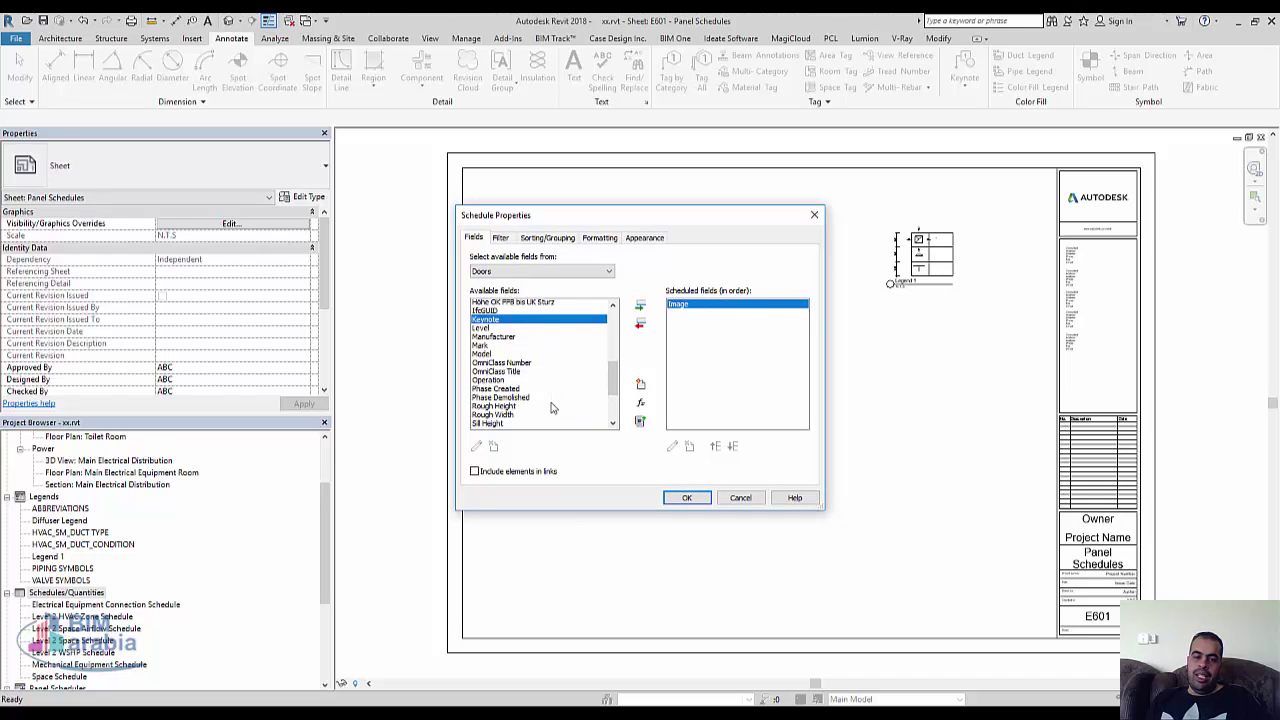
{"action": "scroll", "coordinate": [551, 407], "scroll_direction": "down", "scroll_amount": 2}
{"action": "scroll", "coordinate": [551, 407], "scroll_direction": "down", "scroll_amount": 1}
{"action": "scroll", "coordinate": [551, 407], "scroll_direction": "down", "scroll_amount": 1}
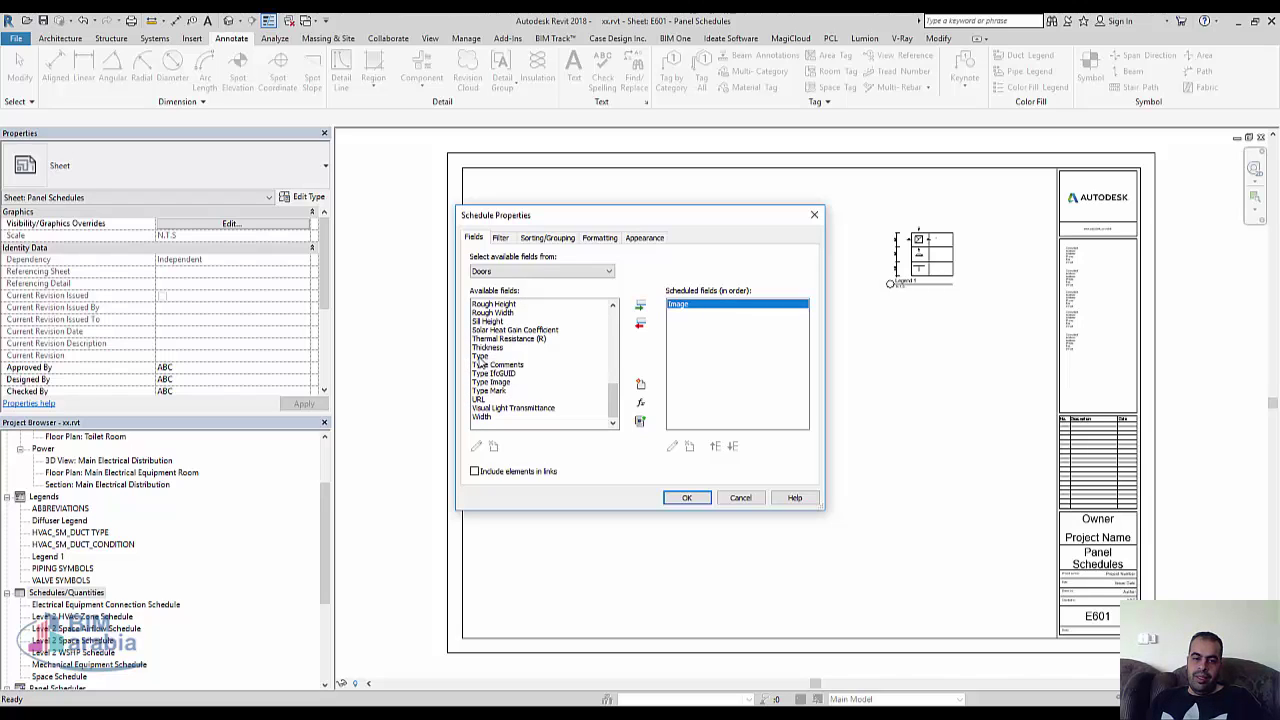
{"action": "left_click", "coordinate": [481, 357]}
{"action": "double_click", "coordinate": [487, 358]}
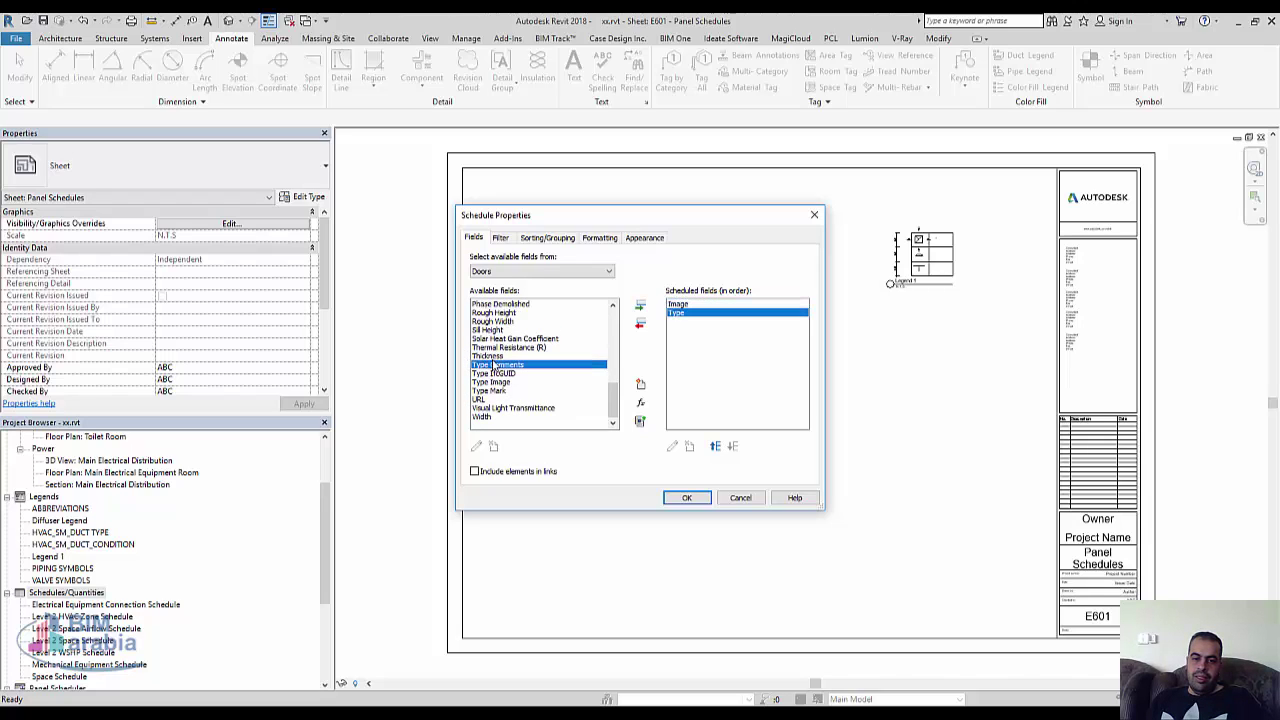
{"action": "left_click", "coordinate": [668, 496]}
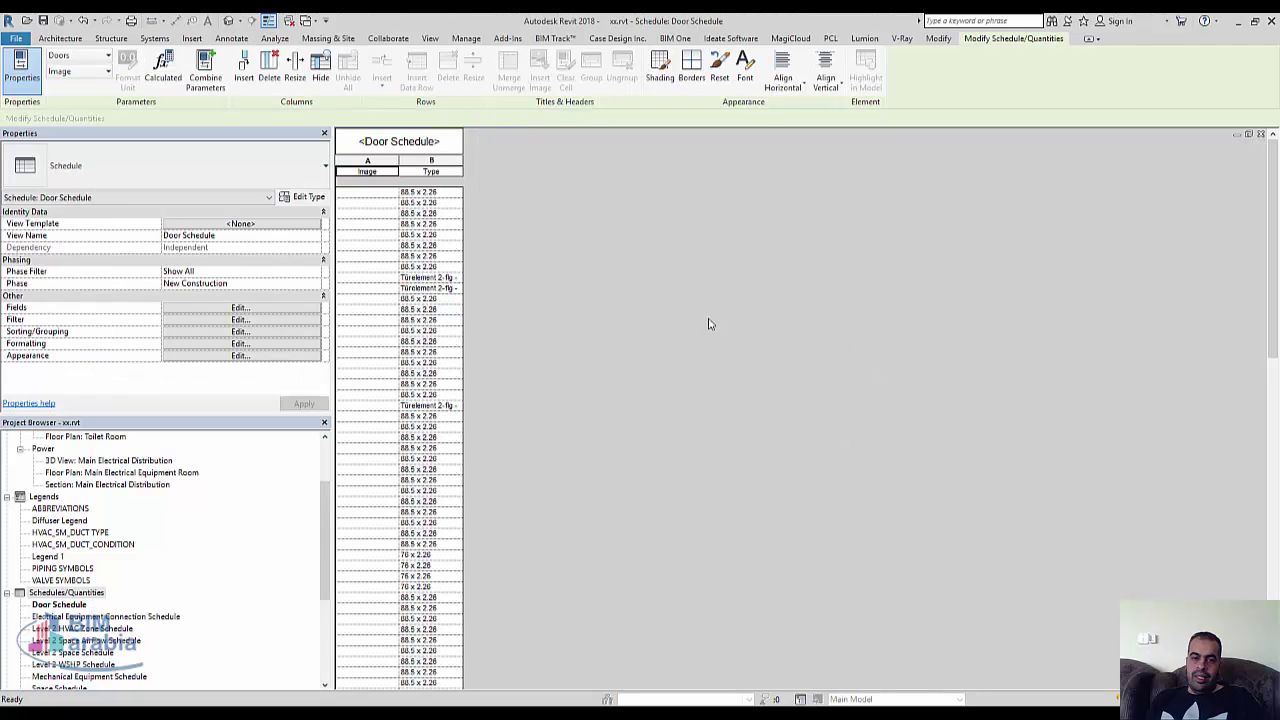
Open Manage Images from the first door's Image cell, showing files as thumbnails.
{"action": "left_click", "coordinate": [390, 192]}
{"action": "left_click", "coordinate": [392, 192]}
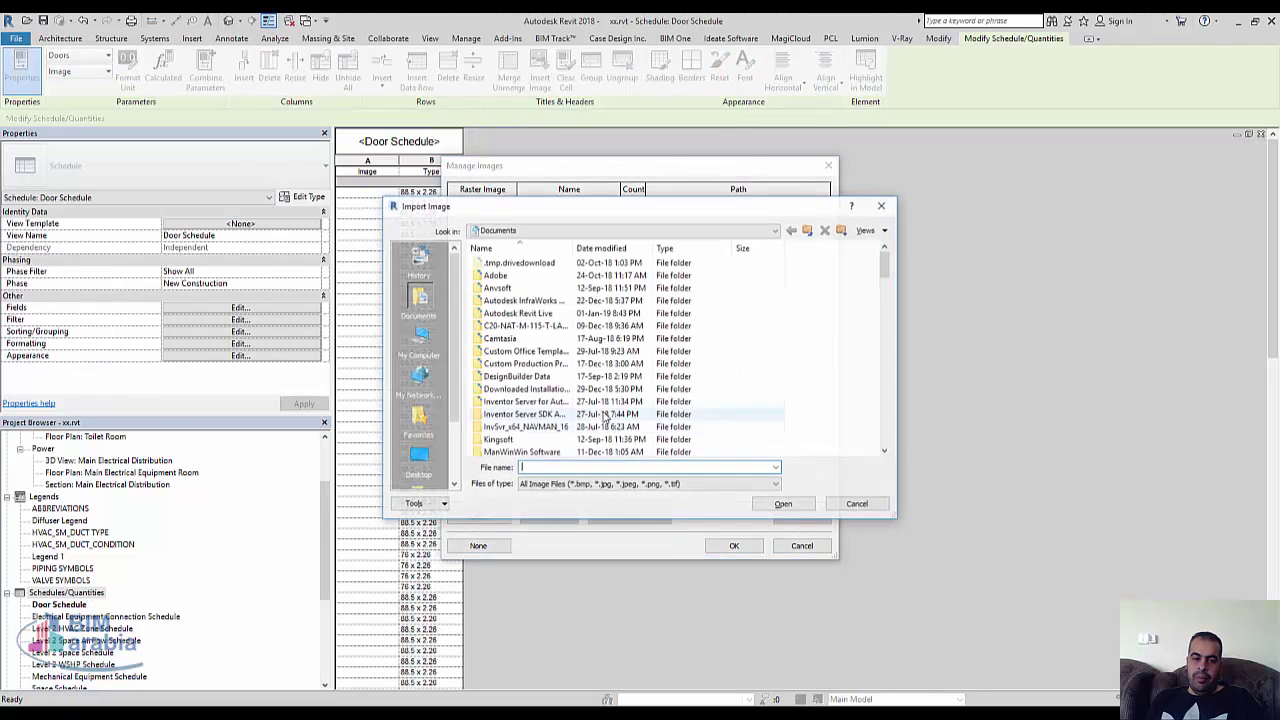
{"action": "scroll", "coordinate": [680, 368], "scroll_direction": "down", "scroll_amount": 5}
{"action": "scroll", "coordinate": [680, 368], "scroll_direction": "down", "scroll_amount": 5}
{"action": "scroll", "coordinate": [680, 368], "scroll_direction": "down", "scroll_amount": 1}
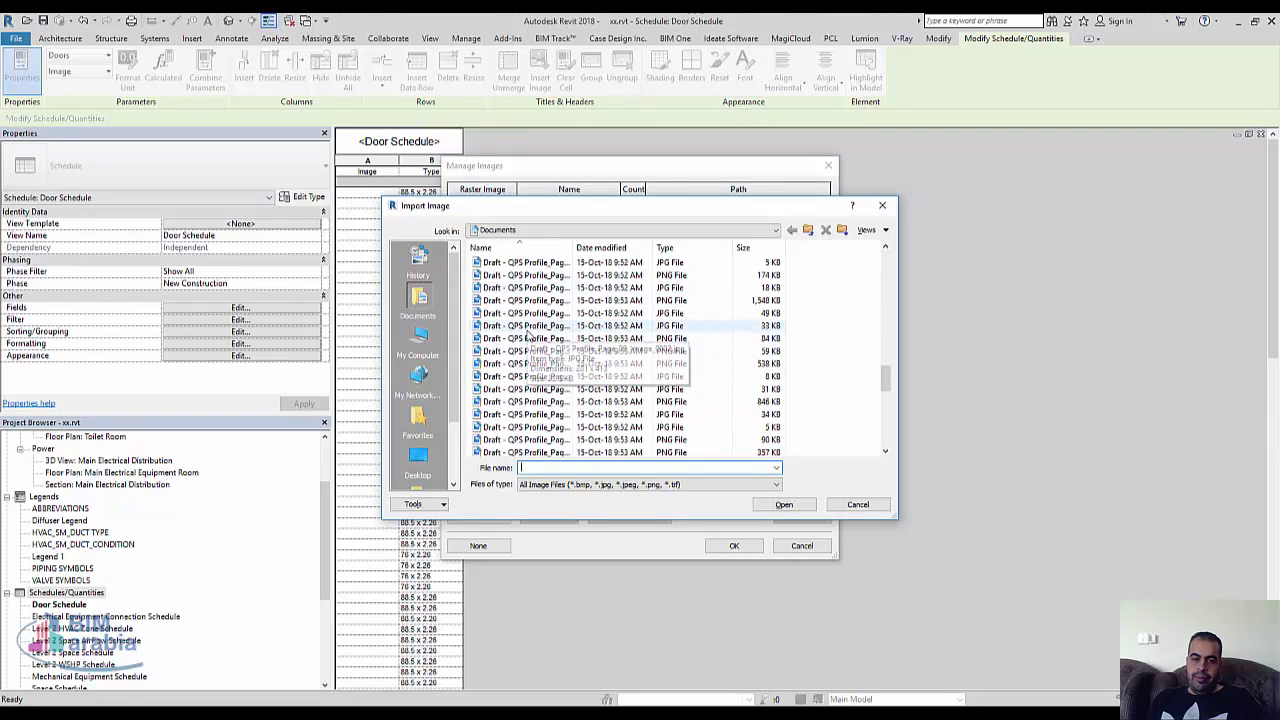
{"action": "left_click", "coordinate": [843, 231]}
{"action": "left_click", "coordinate": [870, 230]}
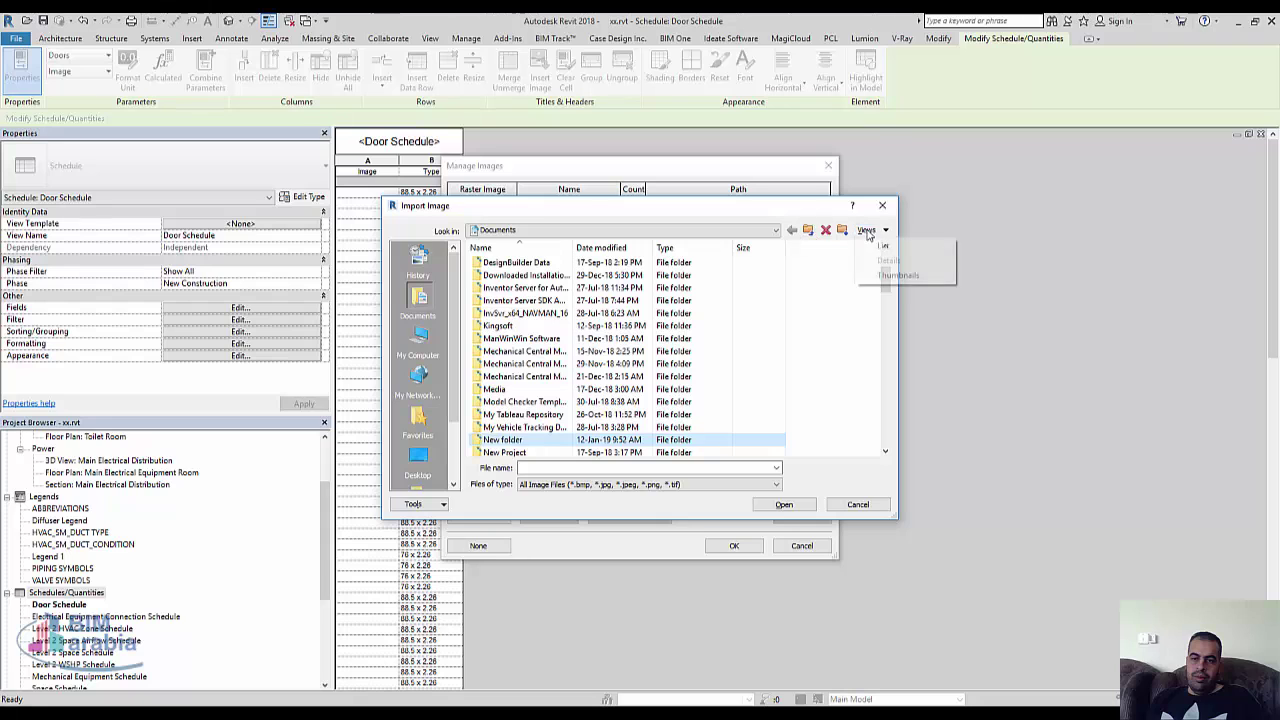
{"action": "left_click", "coordinate": [880, 275]}
Import Draft - QPS Profile_Page_09.png and assign it to that Image cell.
{"action": "scroll", "coordinate": [820, 370], "scroll_direction": "down", "scroll_amount": 5}
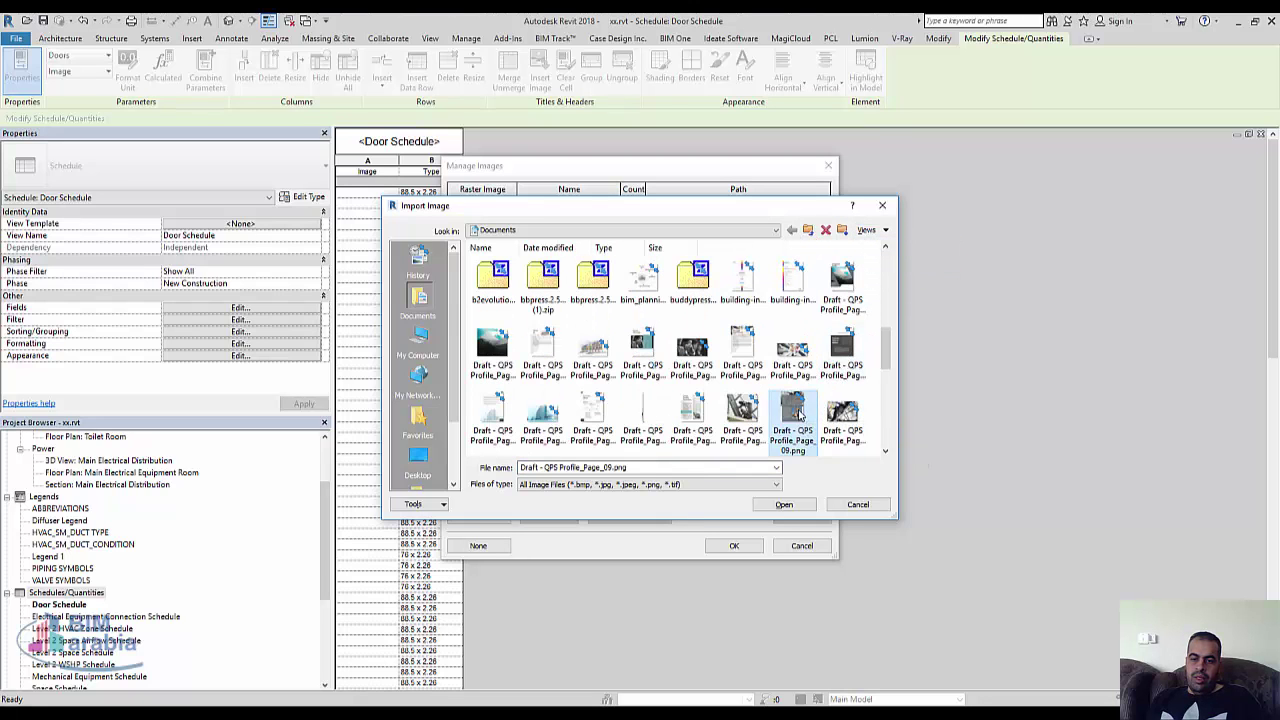
{"action": "double_click", "coordinate": [842, 412]}
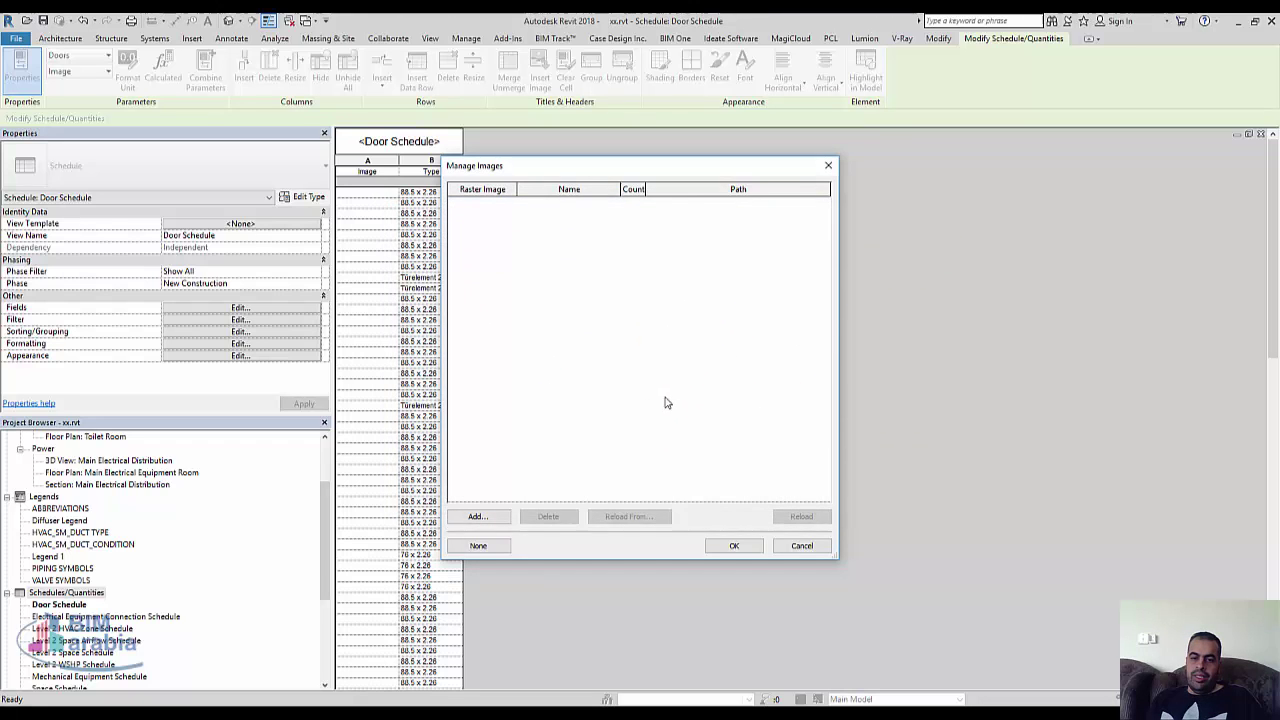
{"action": "left_click", "coordinate": [736, 548]}
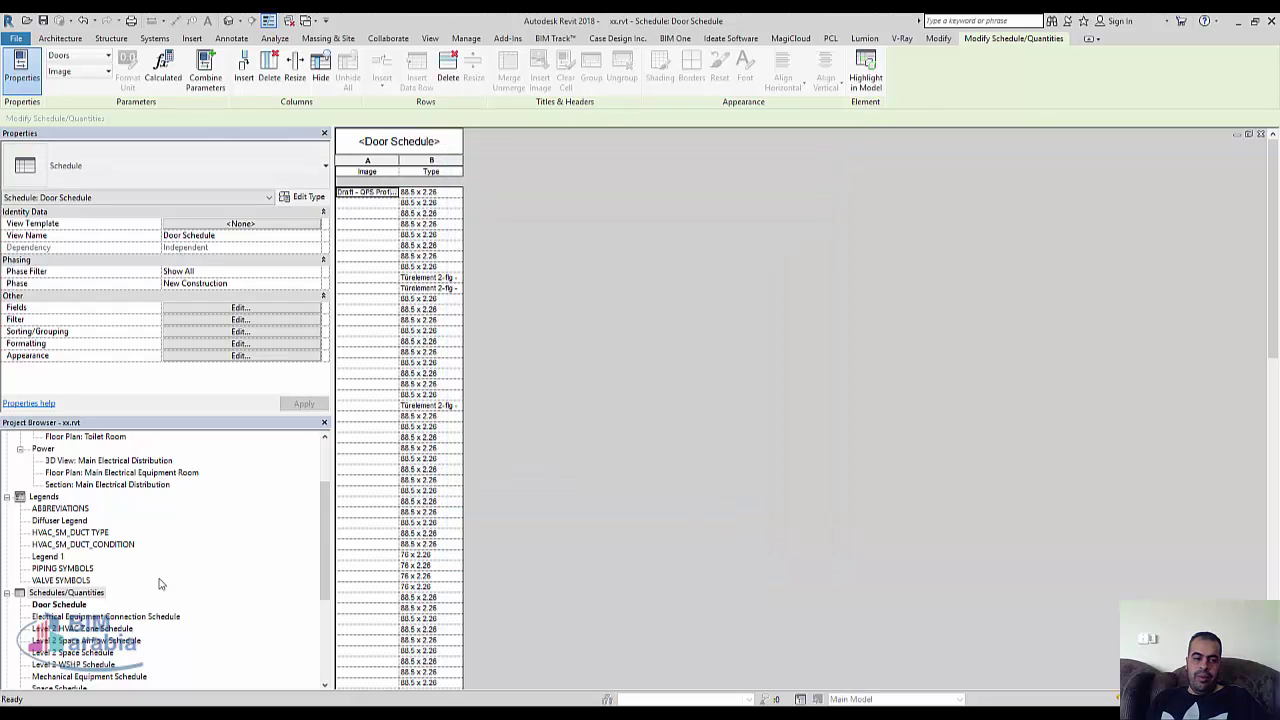
Open sheet E101 and place the Door Schedule beside the title block.
{"action": "left_click", "coordinate": [80, 593]}
{"action": "scroll", "coordinate": [60, 592], "scroll_direction": "down", "scroll_amount": 2}
{"action": "scroll", "coordinate": [60, 592], "scroll_direction": "down", "scroll_amount": 3}
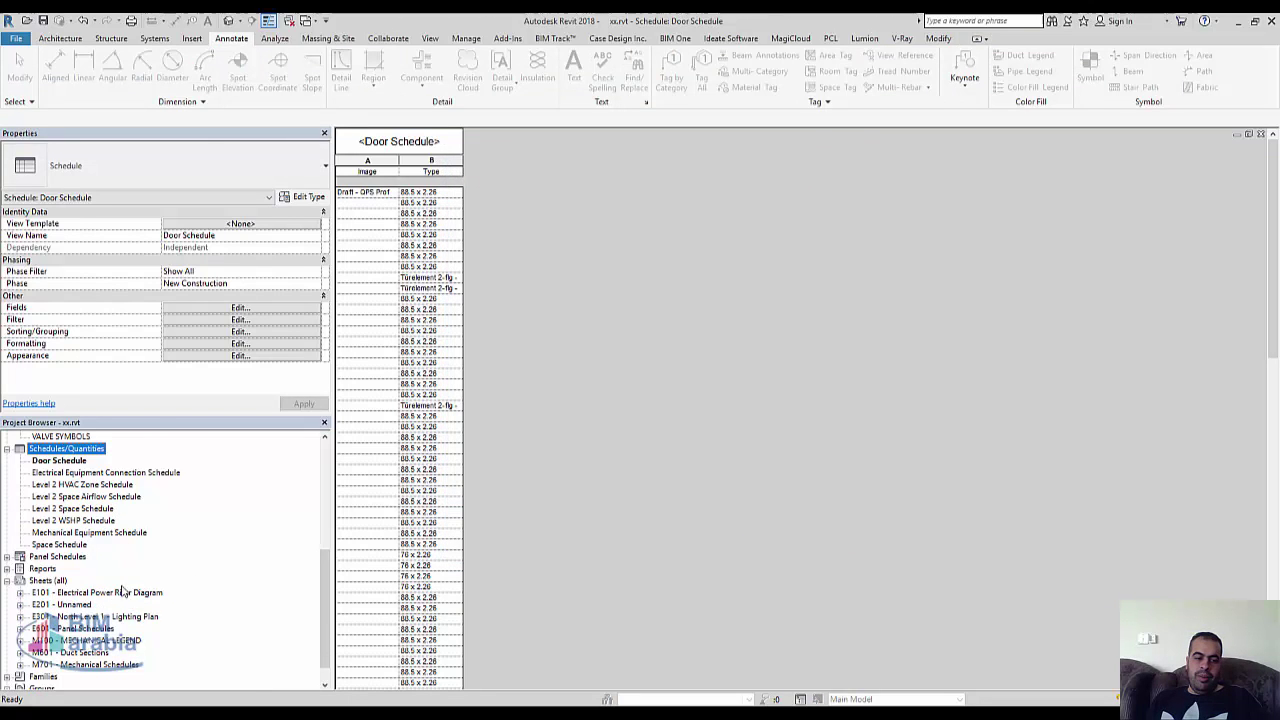
{"action": "left_click", "coordinate": [66, 593]}
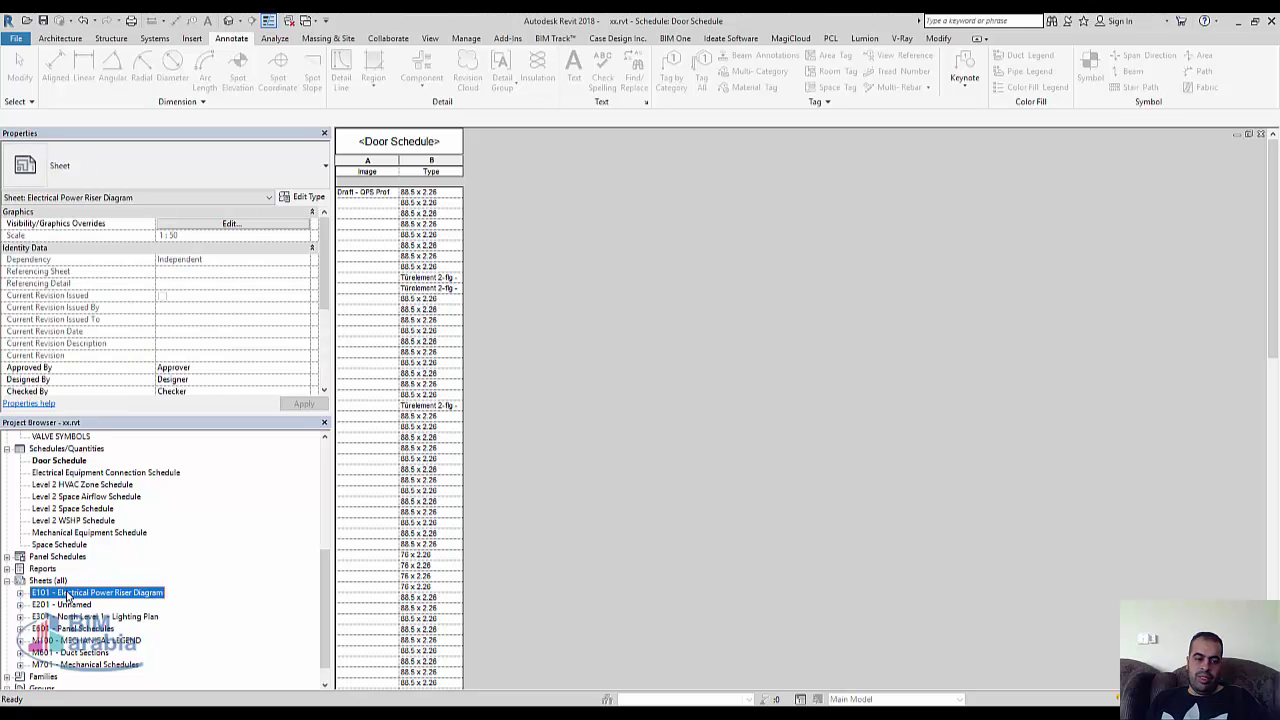
{"action": "double_click", "coordinate": [68, 593]}
{"action": "mouse_move", "coordinate": [58, 460]}
{"action": "left_mouse_down"}
{"action": "mouse_move", "coordinate": [793, 343]}
{"action": "mouse_move", "coordinate": [995, 345]}
{"action": "left_mouse_up"}
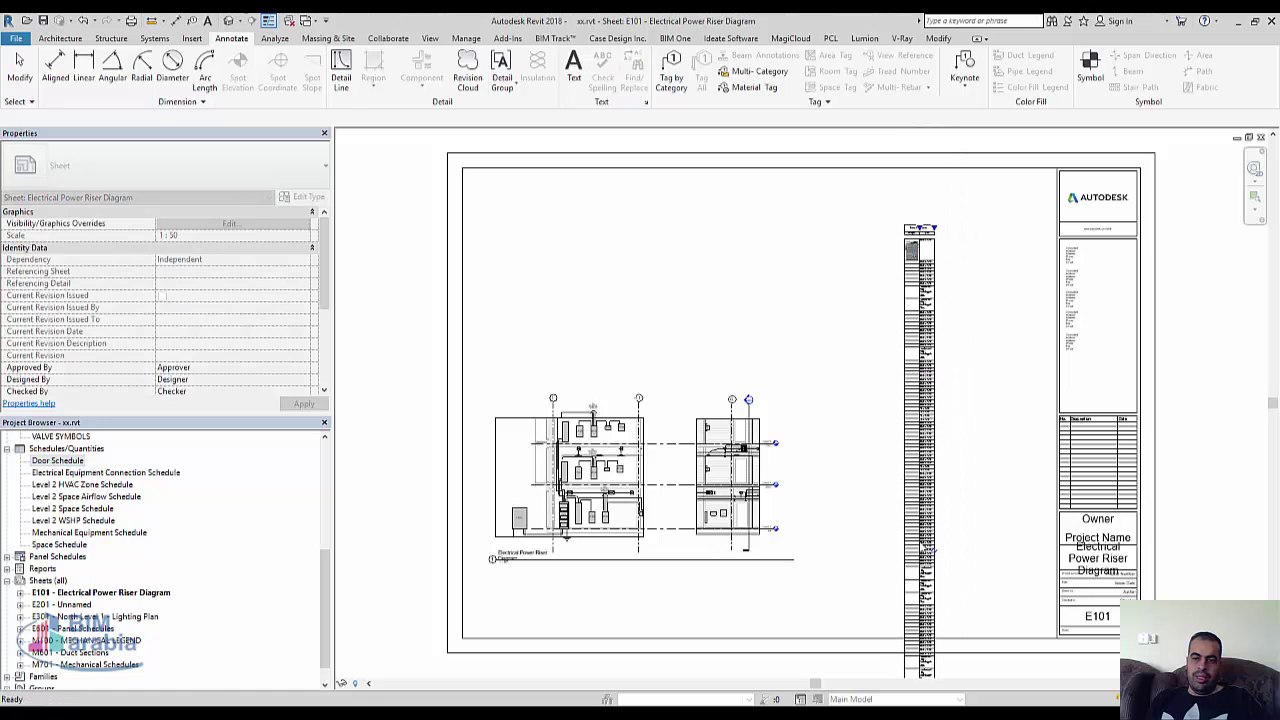
{"action": "left_click", "coordinate": [935, 230]}
Find Legend 1 in the Project Browser and open the legend view.
{"action": "scroll", "coordinate": [949, 237], "scroll_direction": "up", "scroll_amount": 3}
{"action": "scroll", "coordinate": [920, 251], "scroll_direction": "up", "scroll_amount": 3}
{"action": "scroll", "coordinate": [831, 323], "scroll_direction": "up", "scroll_amount": 3}
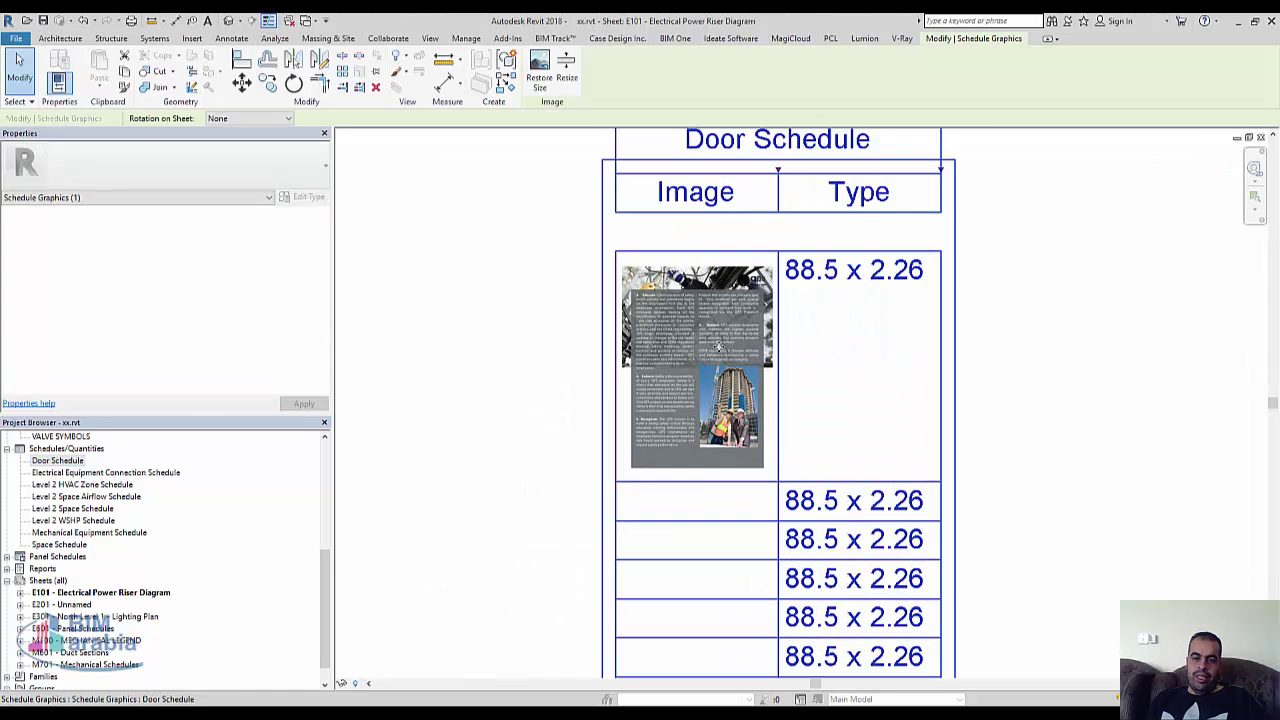
{"action": "scroll", "coordinate": [682, 325], "scroll_direction": "down", "scroll_amount": 3}
{"action": "scroll", "coordinate": [682, 325], "scroll_direction": "down", "scroll_amount": 1}
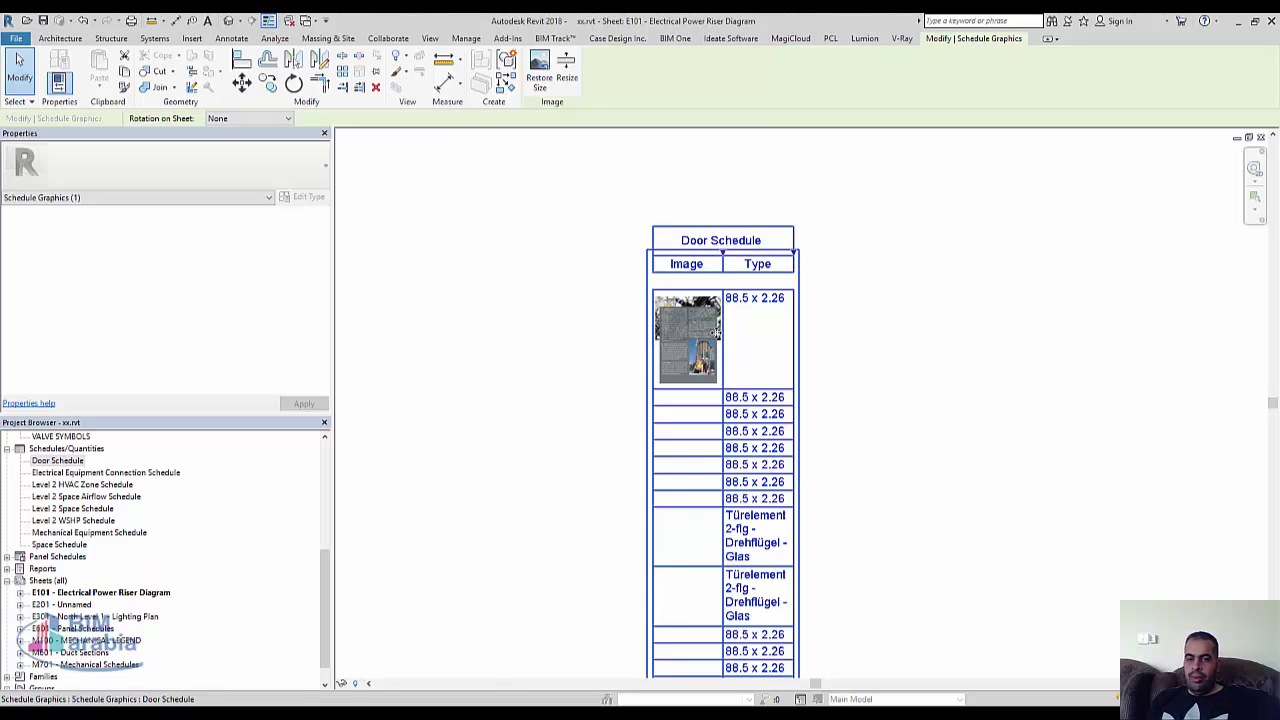
{"action": "scroll", "coordinate": [700, 214], "scroll_direction": "down", "scroll_amount": 1}
{"action": "scroll", "coordinate": [700, 214], "scroll_direction": "down", "scroll_amount": 1}
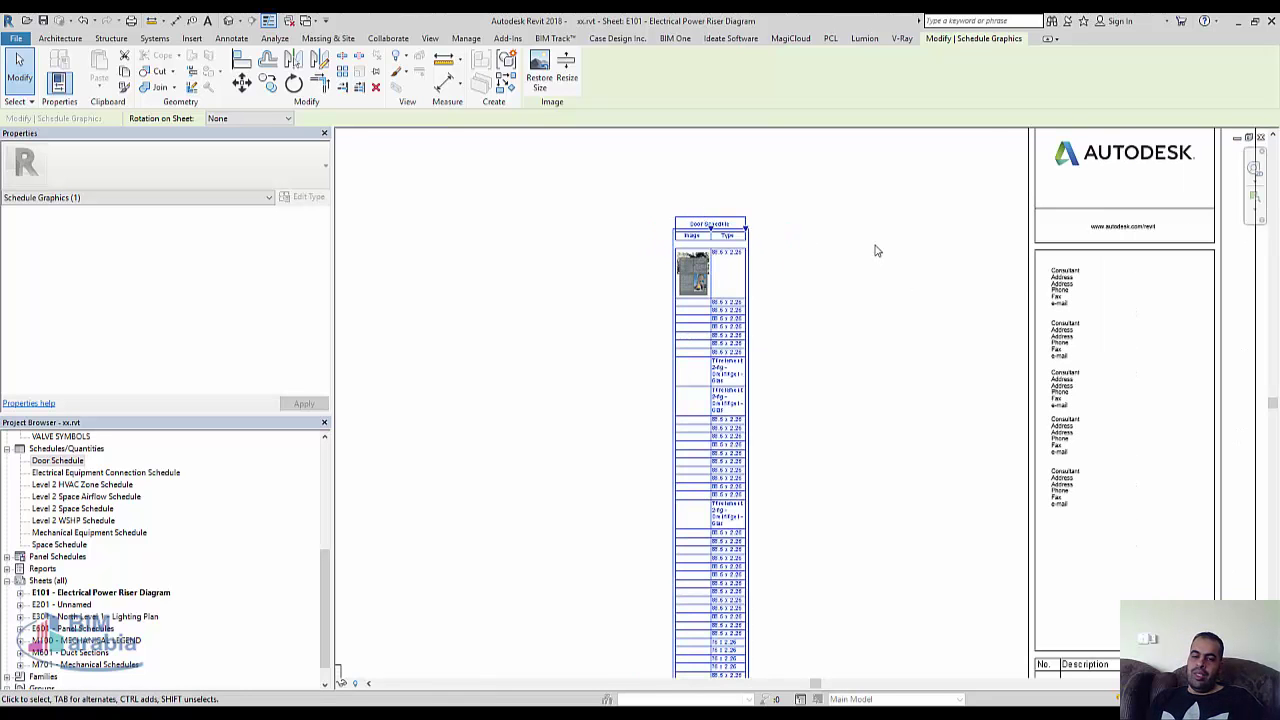
{"action": "scroll", "coordinate": [875, 250], "scroll_direction": "down", "scroll_amount": 1}
{"action": "scroll", "coordinate": [875, 250], "scroll_direction": "down", "scroll_amount": 1}
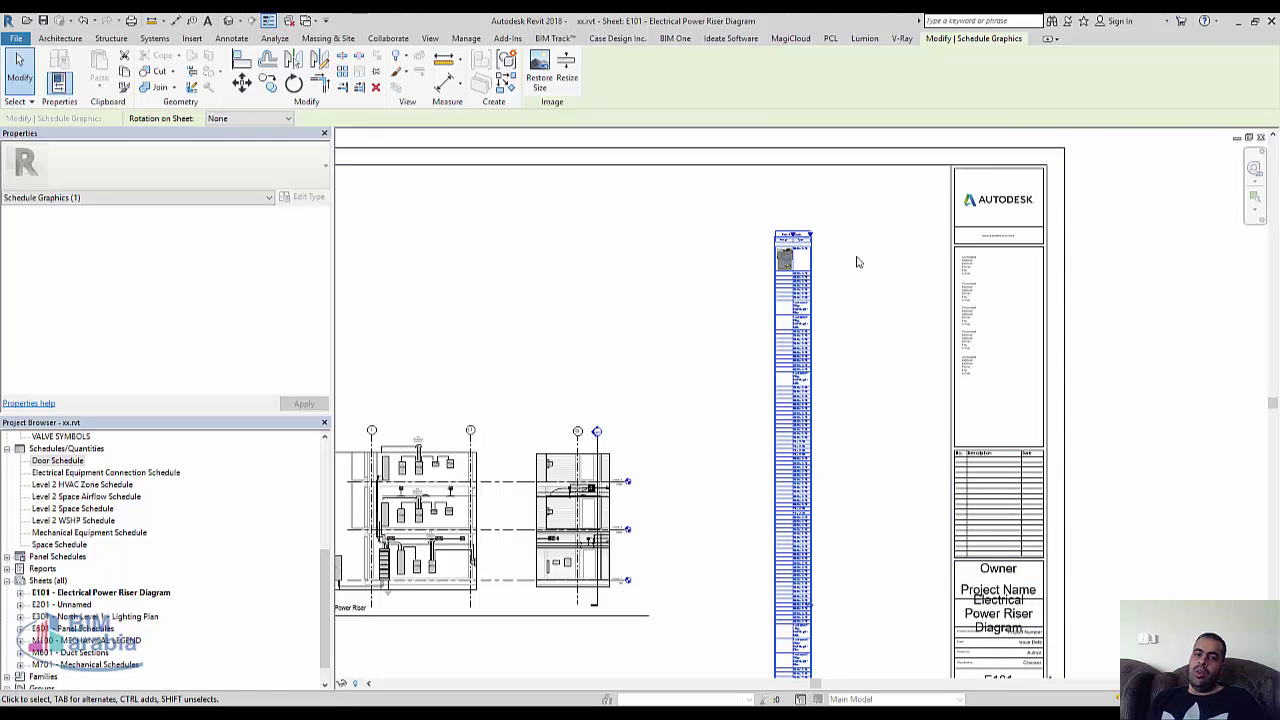
{"action": "scroll", "coordinate": [58, 520], "scroll_direction": "up", "scroll_amount": 3}
{"action": "scroll", "coordinate": [58, 520], "scroll_direction": "up", "scroll_amount": 2}
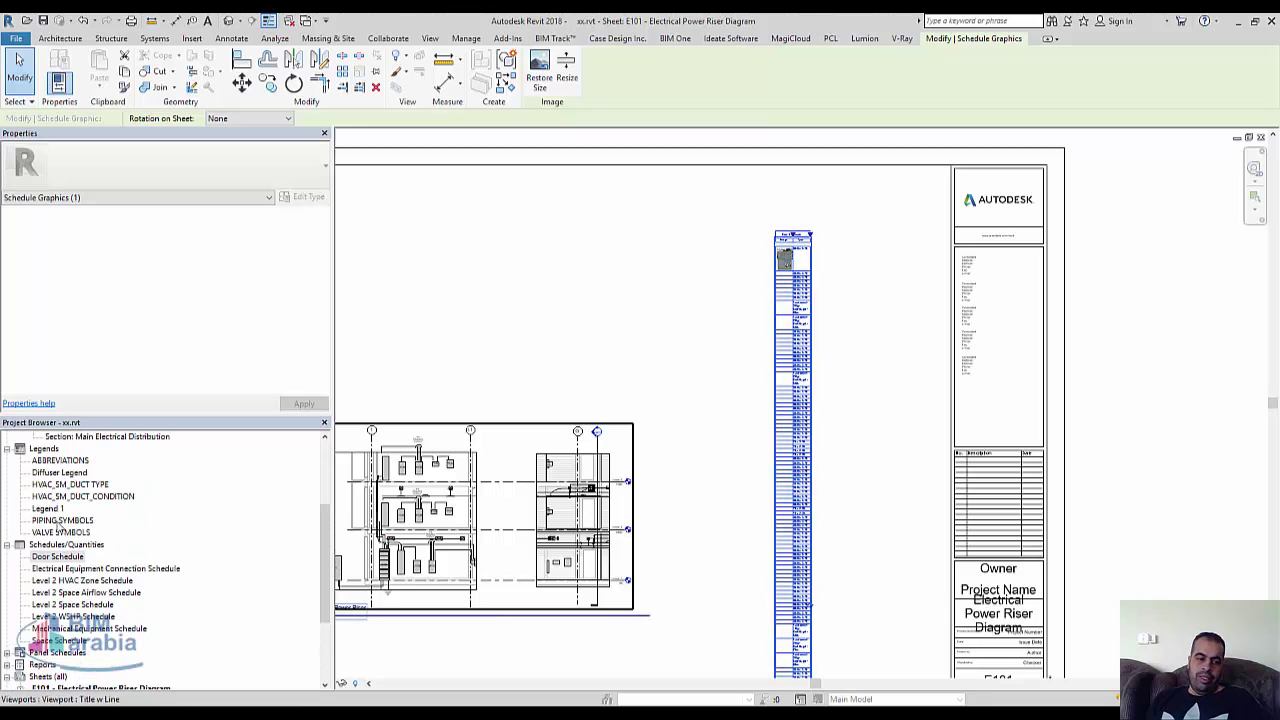
{"action": "scroll", "coordinate": [45, 645], "scroll_direction": "up", "scroll_amount": 2}
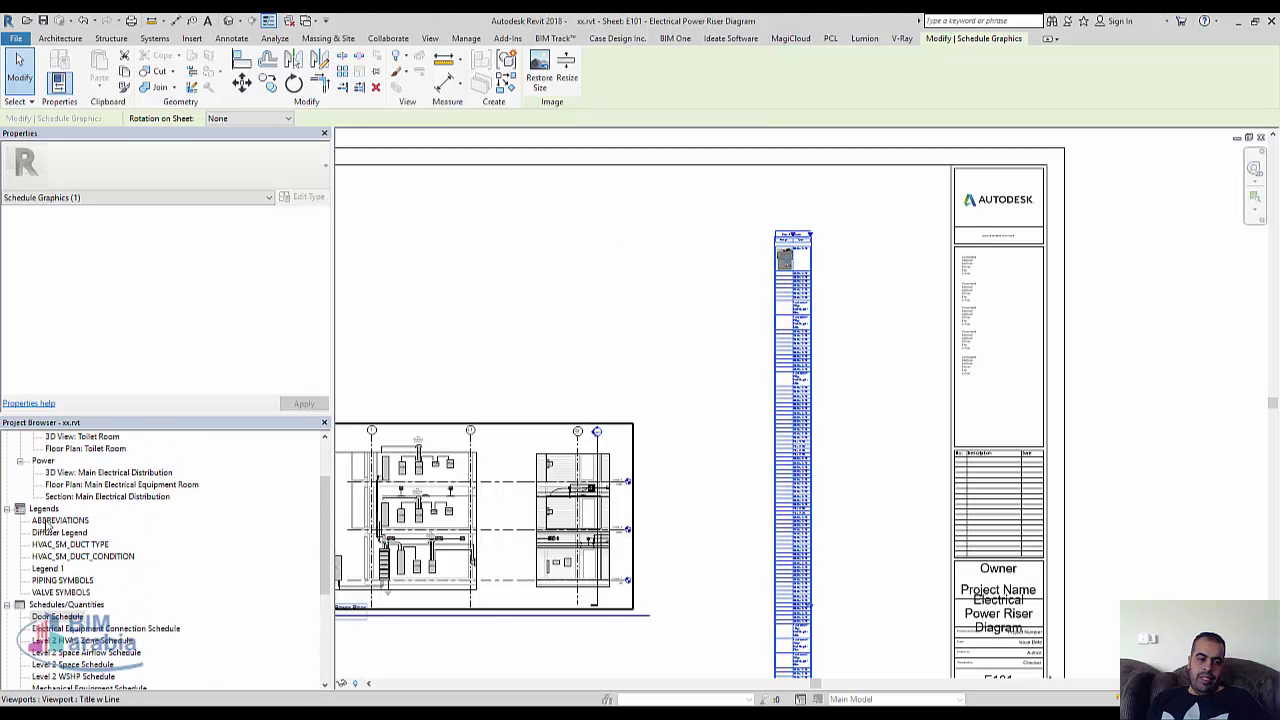
{"action": "double_click", "coordinate": [50, 569]}
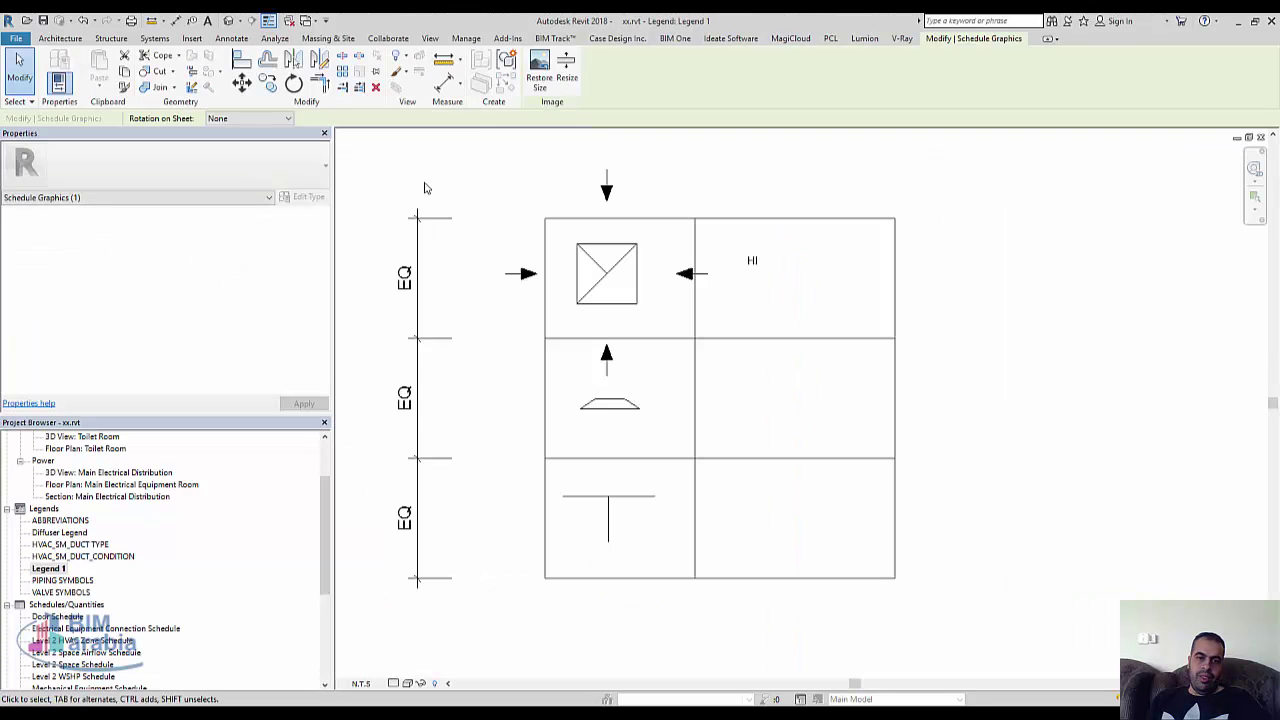
Import the image Draft - QPS Profile_Page_12_Image_0002.jpg and place it in Legend 1.
{"action": "left_click", "coordinate": [517, 158]}
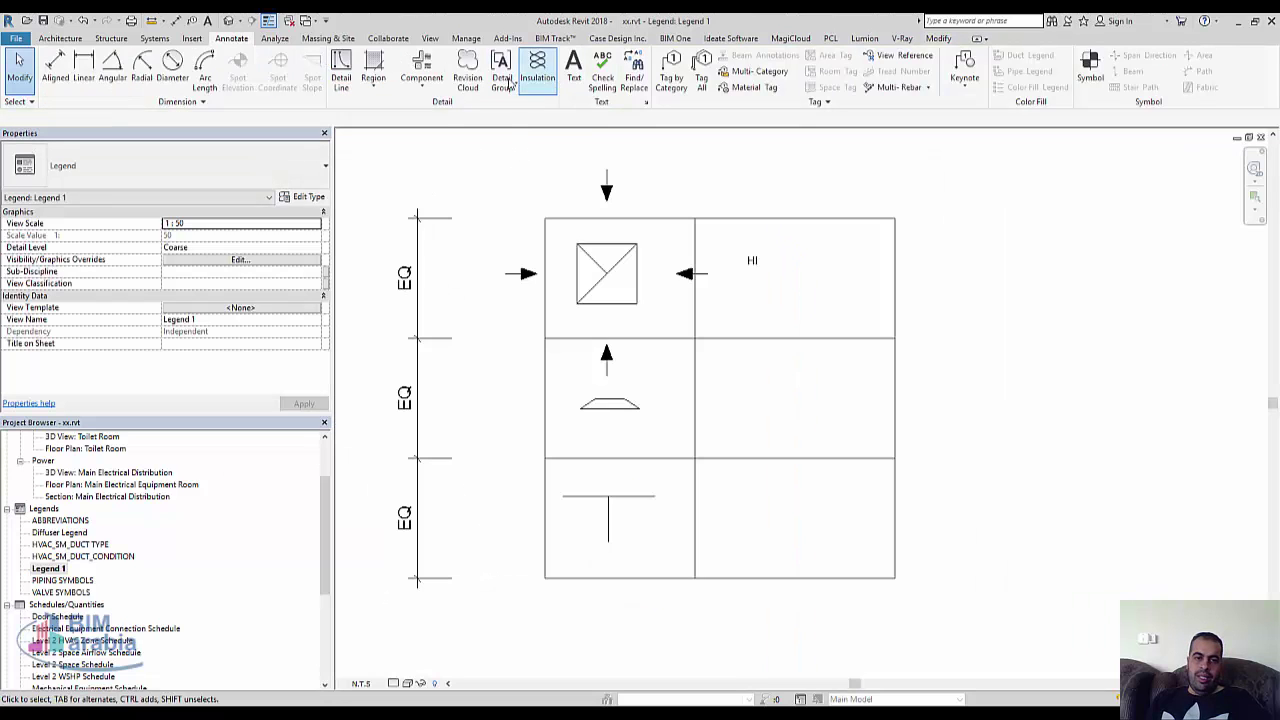
{"action": "left_click", "coordinate": [191, 40]}
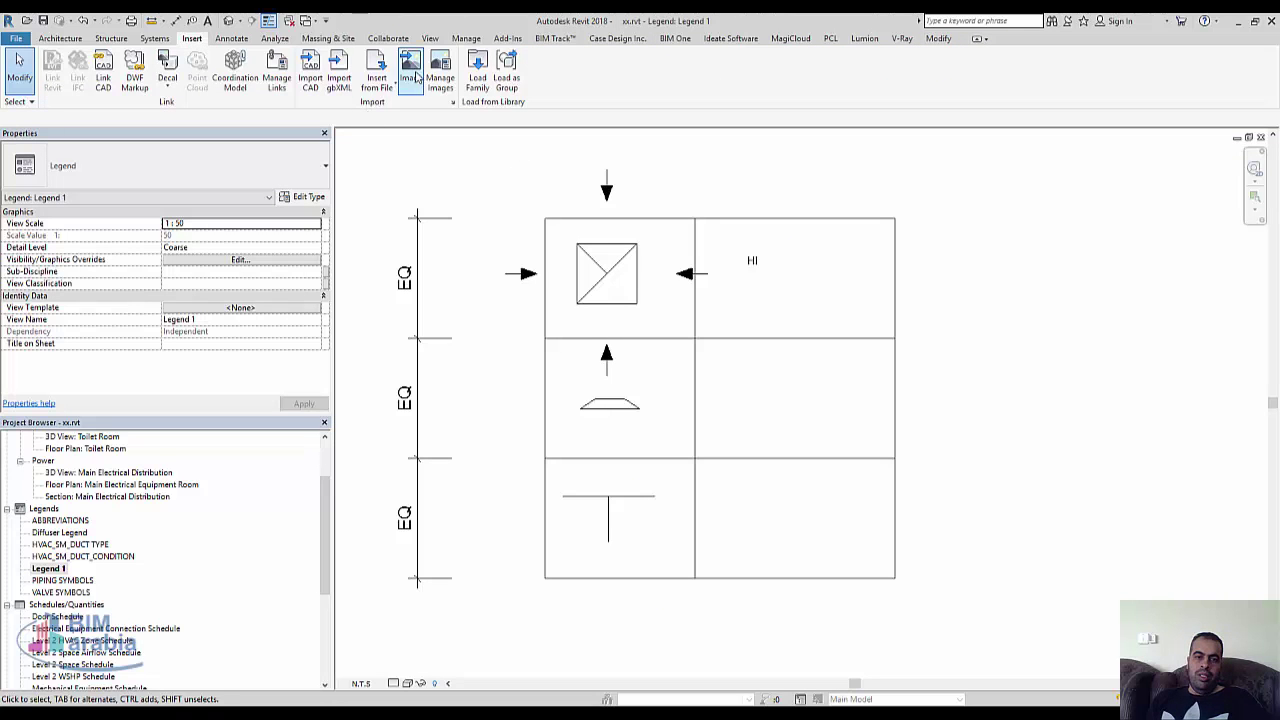
{"action": "left_click", "coordinate": [411, 75]}
{"action": "scroll", "coordinate": [843, 385], "scroll_direction": "down", "scroll_amount": 10}
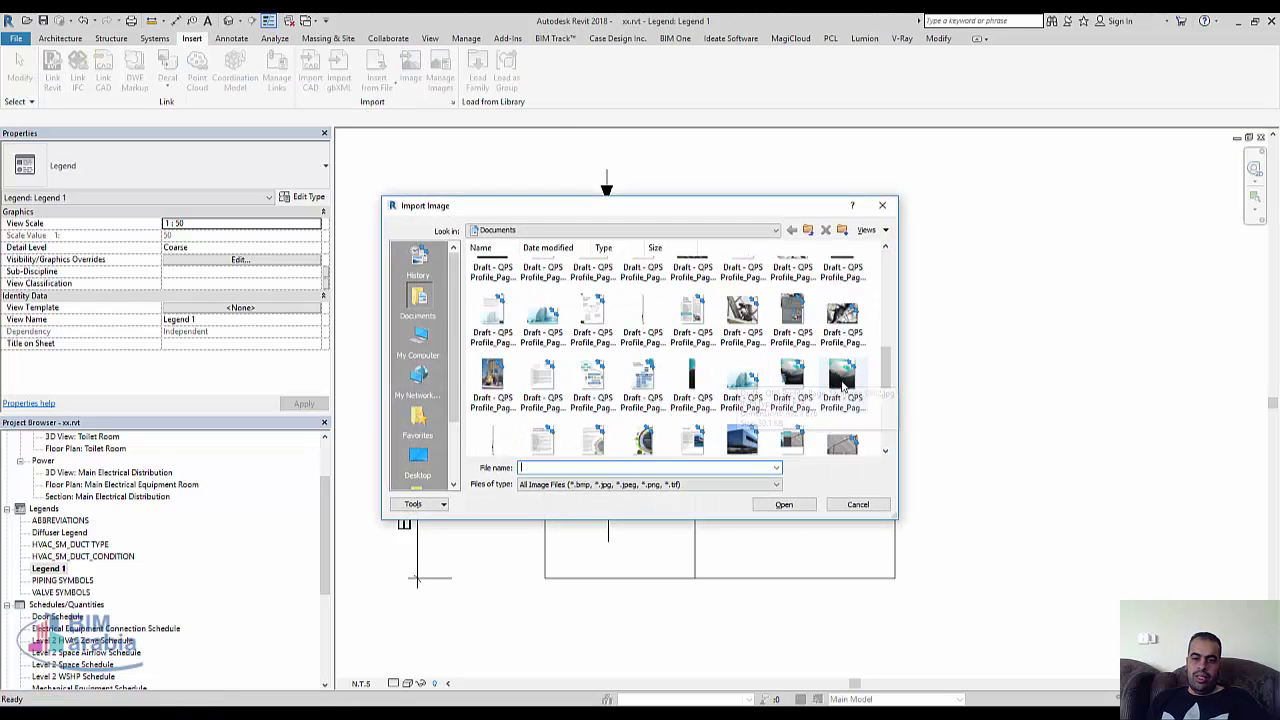
{"action": "double_click", "coordinate": [756, 388]}
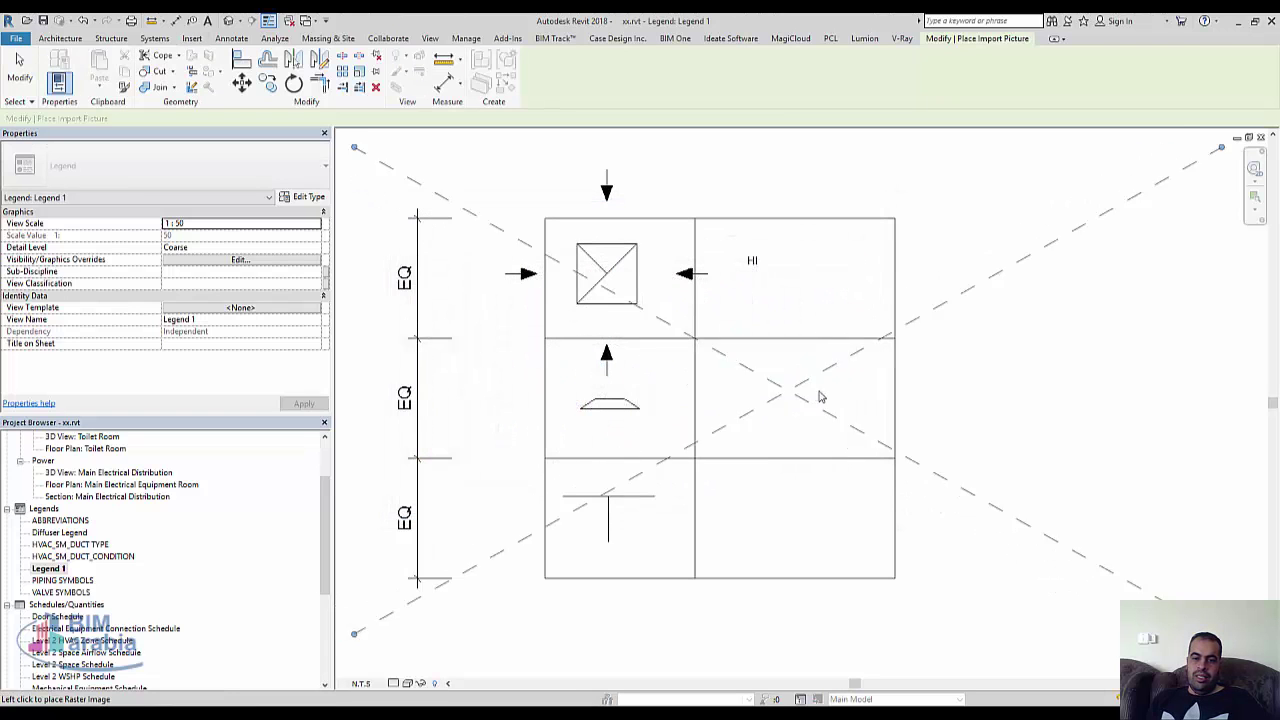
{"action": "left_click", "coordinate": [752, 403]}
{"action": "left_click", "coordinate": [720, 386]}
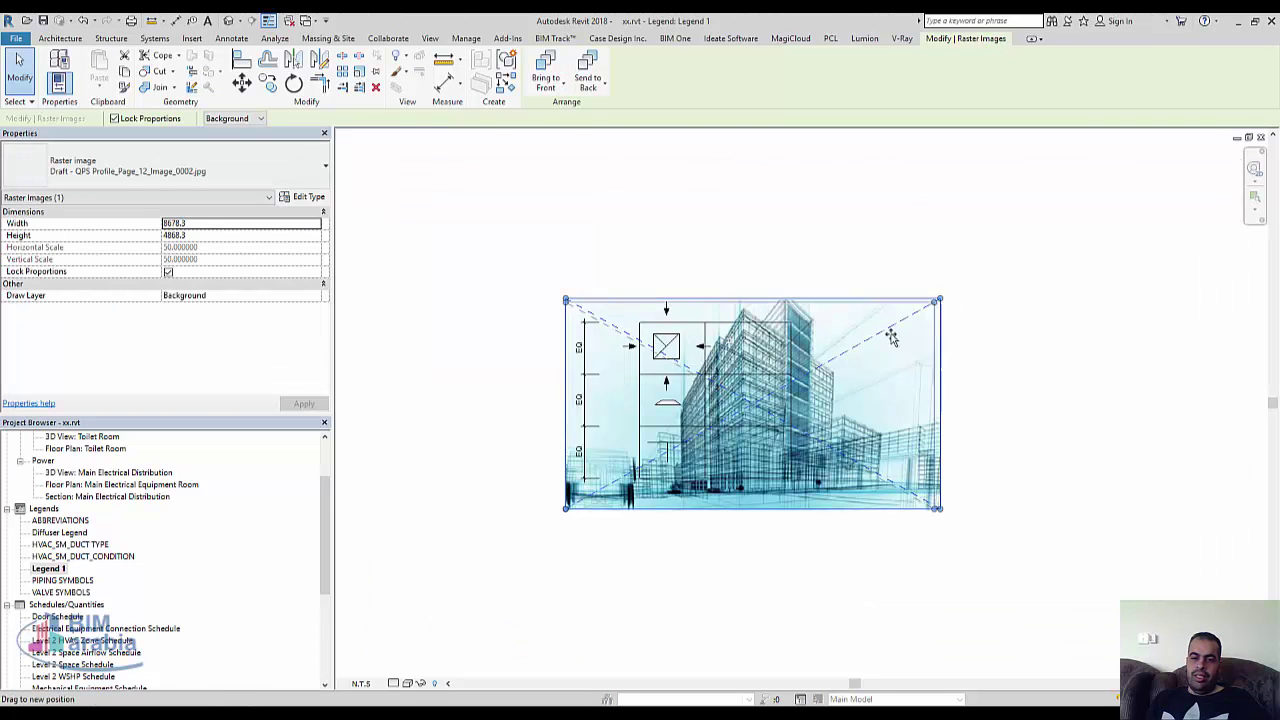
{"action": "type", "text": "869.5"}
Shrink the image to 869.5 × 487.8, delete the cable tray tee symbol, and move the image into that cell.
{"action": "mouse_move", "coordinate": [583, 500]}
{"action": "left_mouse_down"}
{"action": "mouse_move", "coordinate": [740, 455]}
{"action": "mouse_move", "coordinate": [668, 505]}
{"action": "left_mouse_up"}
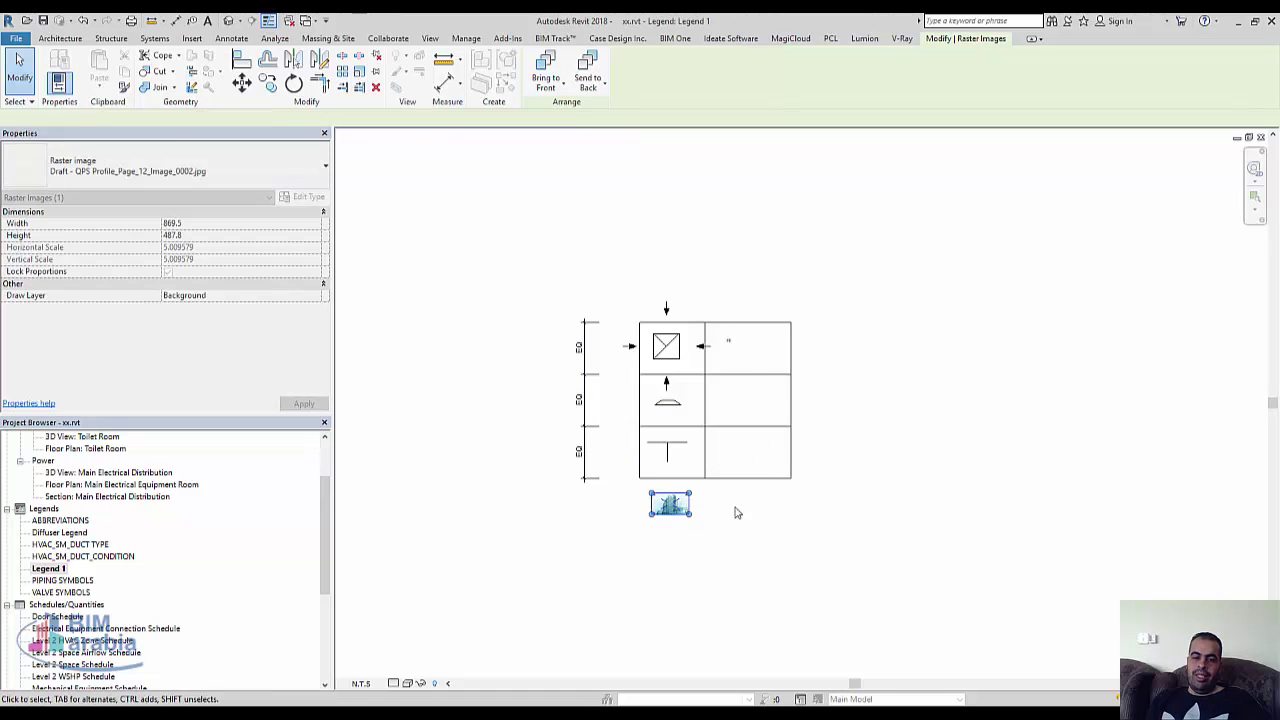
{"action": "left_click", "coordinate": [770, 518]}
{"action": "left_click", "coordinate": [664, 447]}
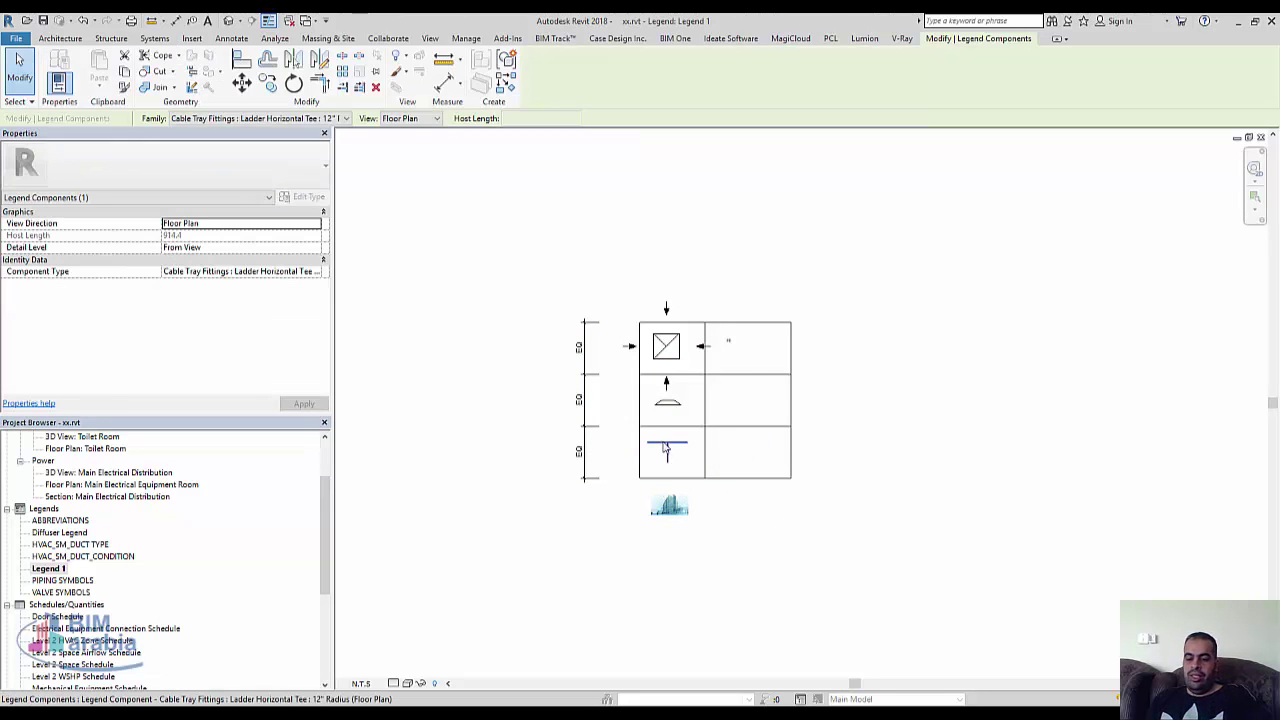
{"action": "key", "text": "Delete"}
{"action": "left_click", "coordinate": [669, 505]}
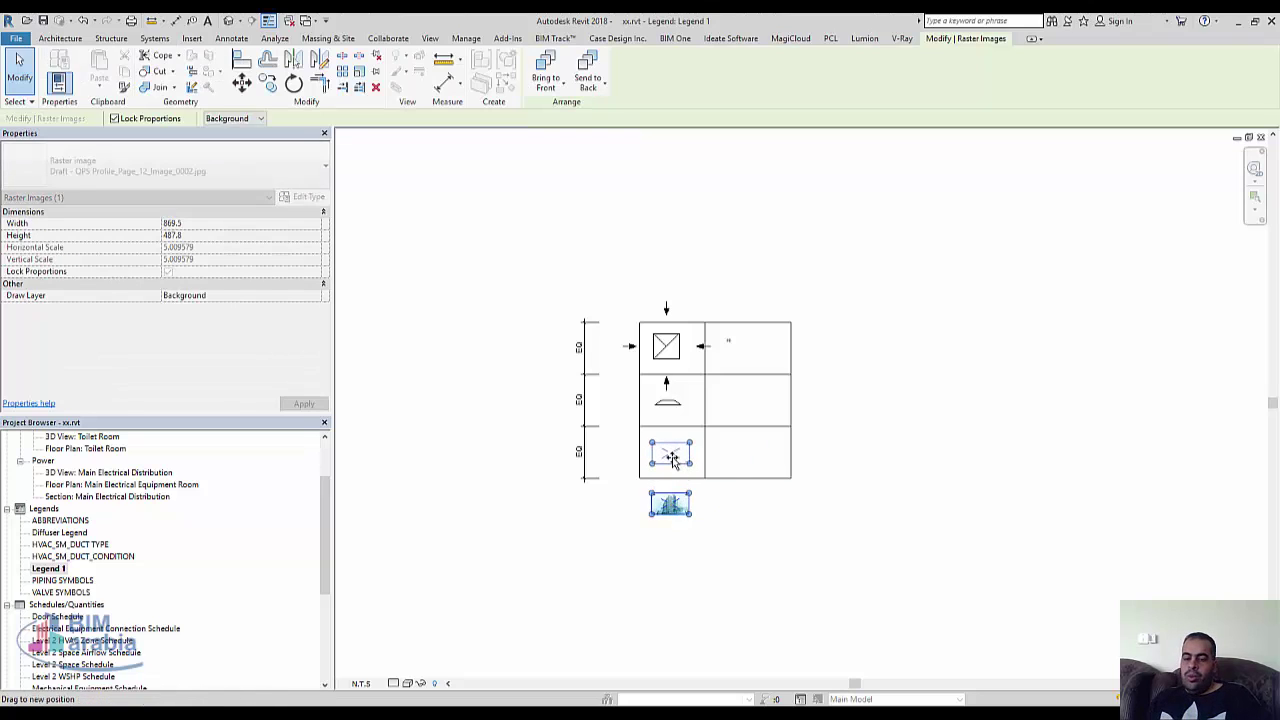